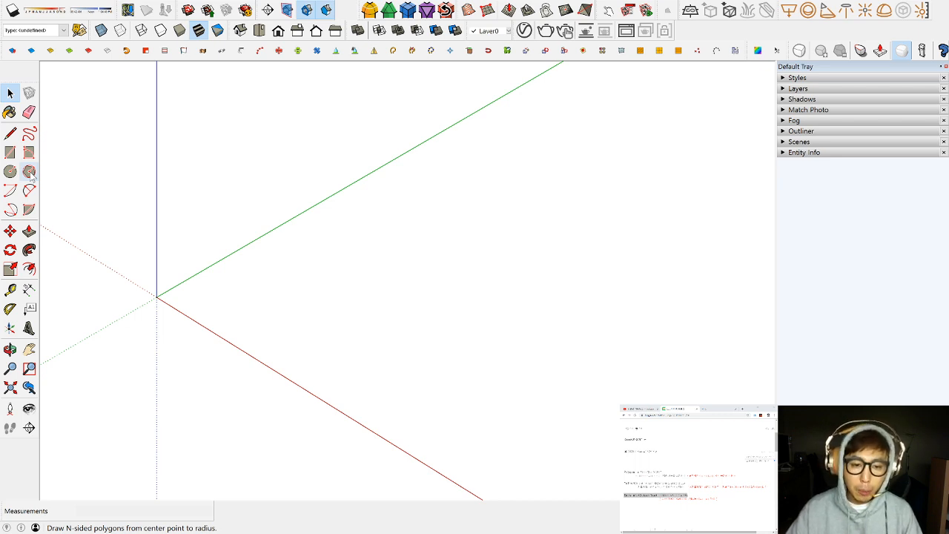
# Start a polygon centred beside the origin between the red and green axes and vary its side count, ending with six sides
pyautogui.click(30, 172)
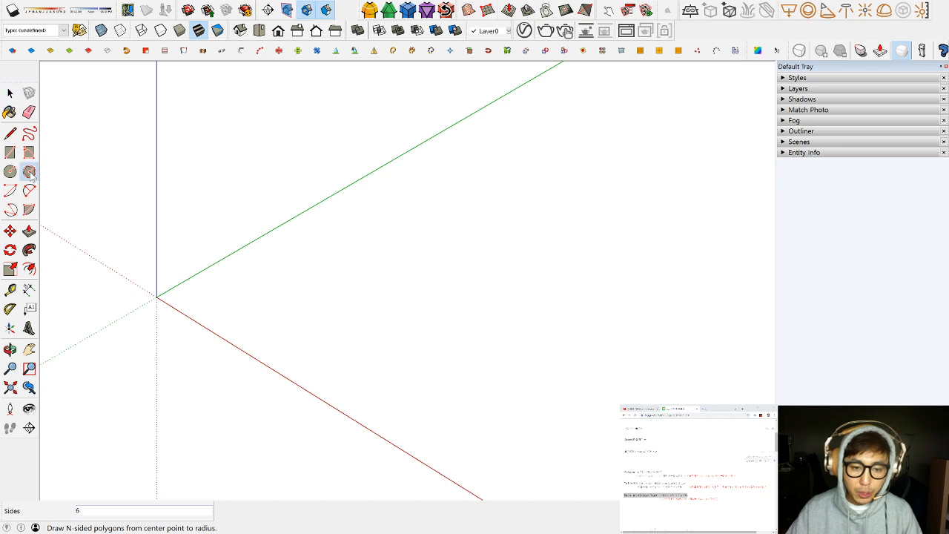
pyautogui.click(253, 292)
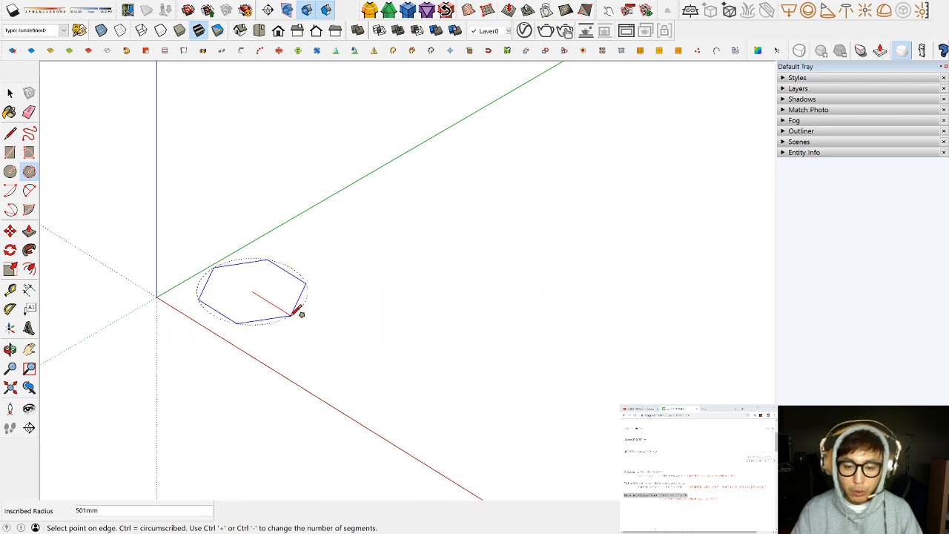
pyautogui.hotkey('ctrl', '-')
pyautogui.hotkey('ctrl', '+')
pyautogui.hotkey('ctrl', '+')
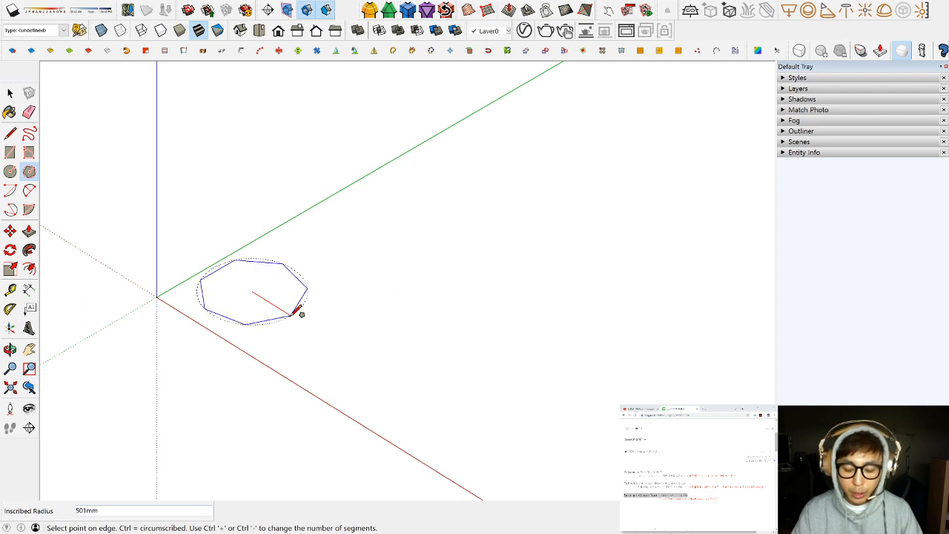
pyautogui.hotkey('ctrl', '+')
pyautogui.hotkey('ctrl', '+')
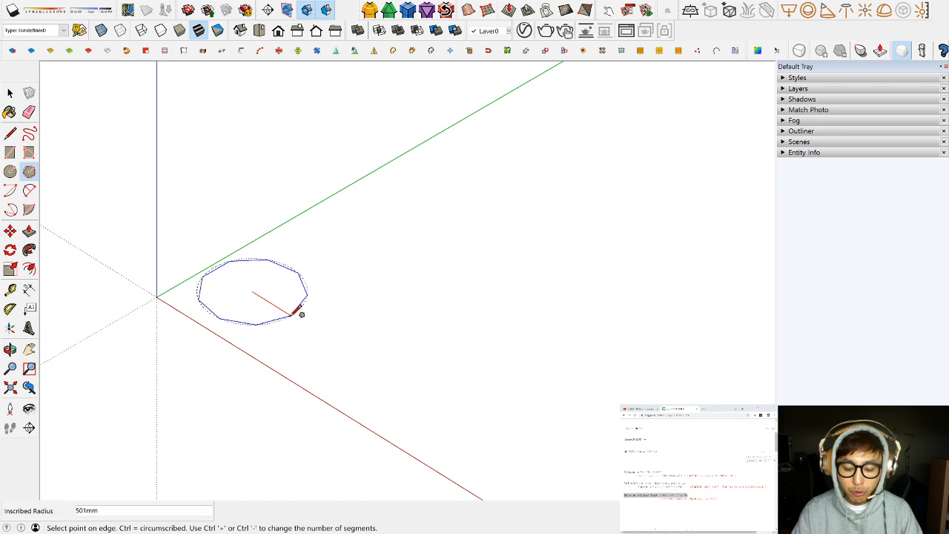
pyautogui.hotkey('ctrl', '-')
pyautogui.hotkey('ctrl', '-')
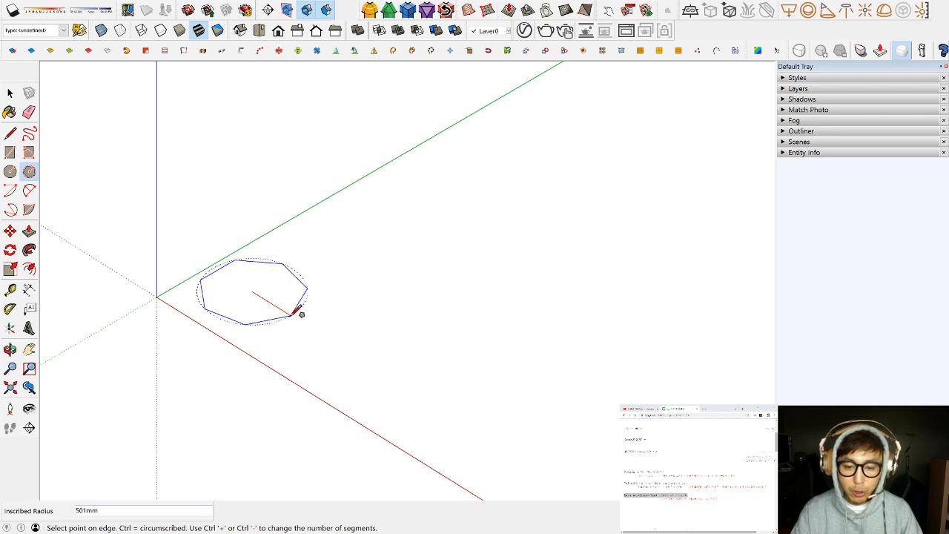
pyautogui.hotkey('ctrl', '-')
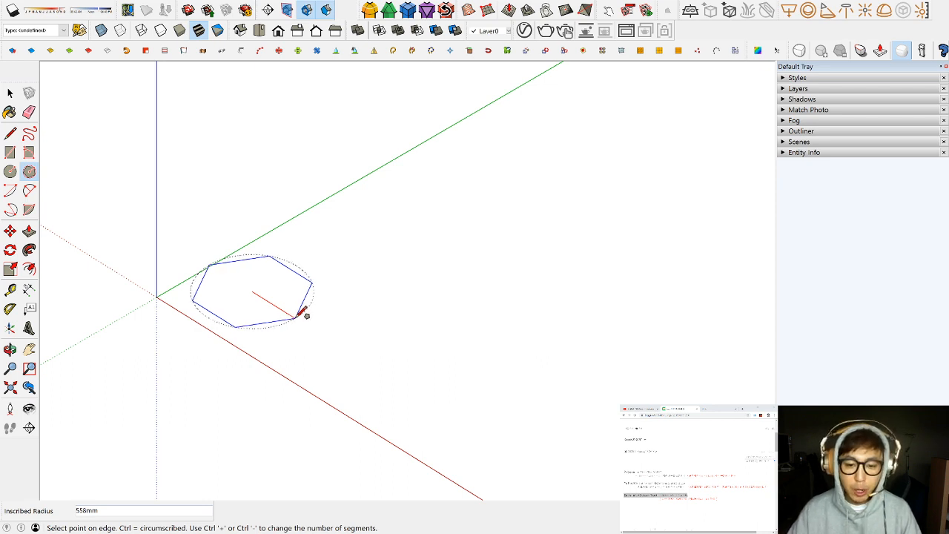
# Switch the polygon to circumscribed and back to inscribed, and finish it with a radius of 1000 mm
pyautogui.scroll(2, 292, 301)
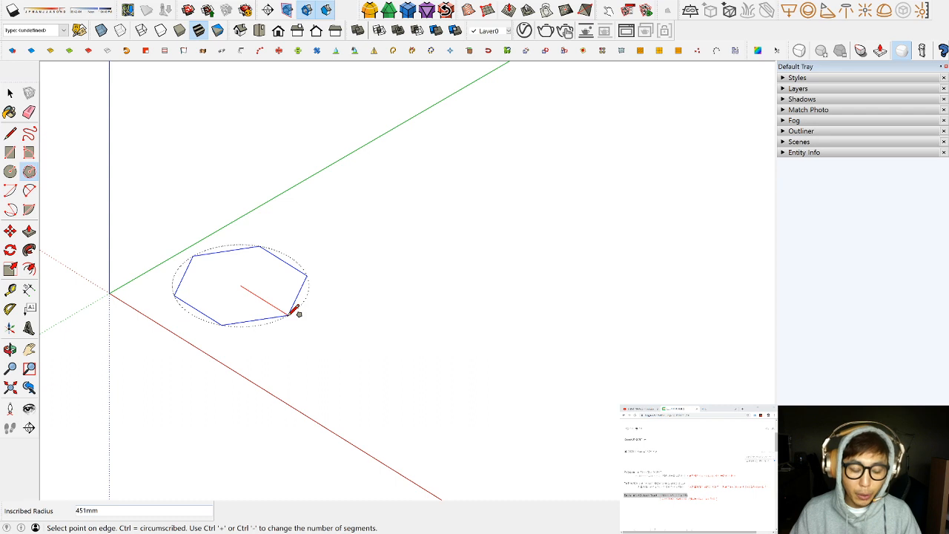
pyautogui.press('ctrl')
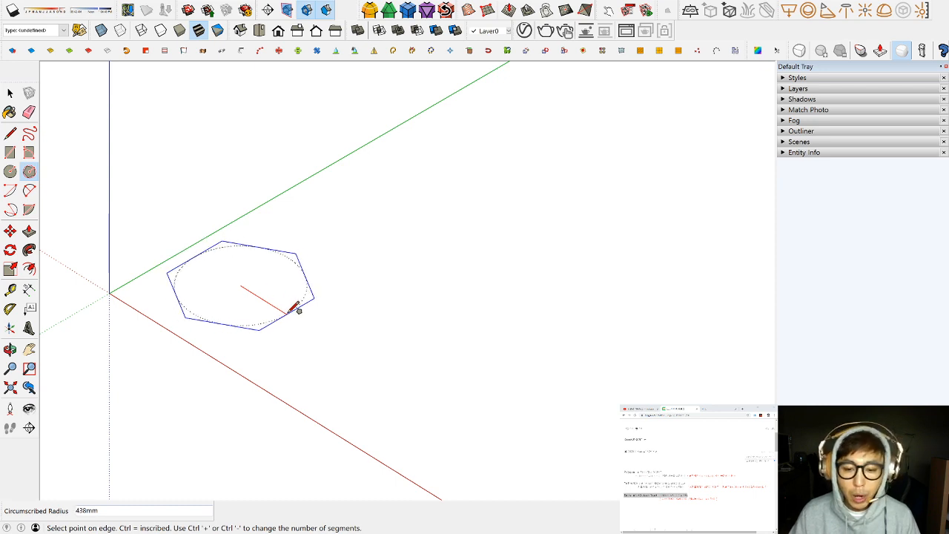
pyautogui.press('ctrl')
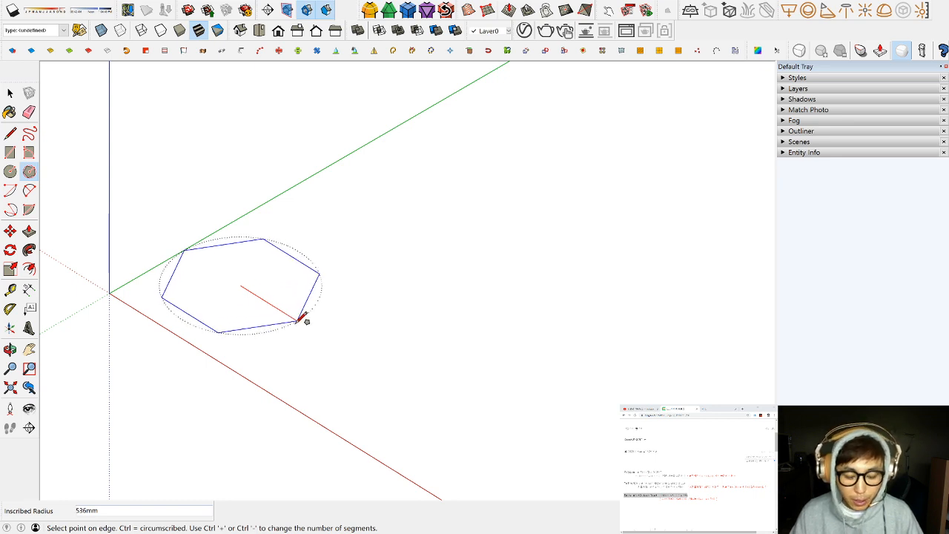
pyautogui.write('1000')
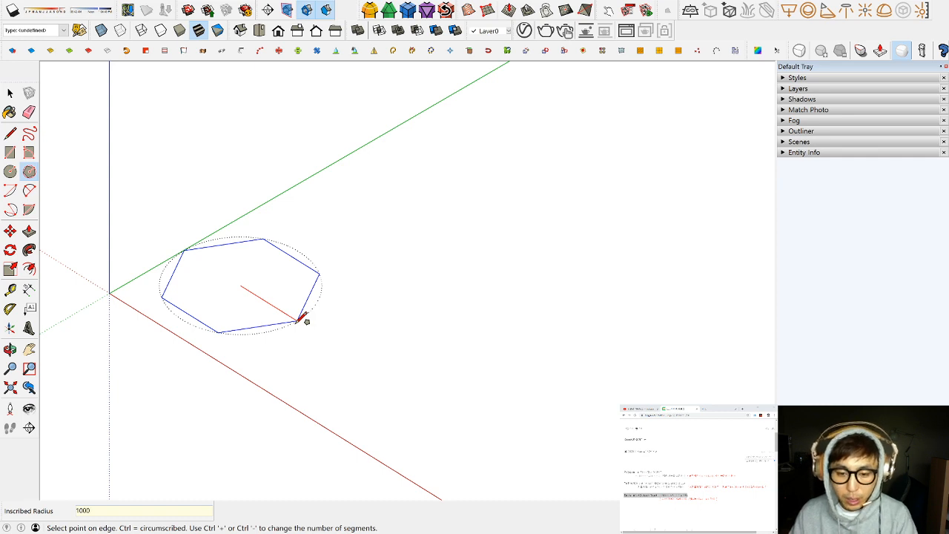
pyautogui.press('Return')
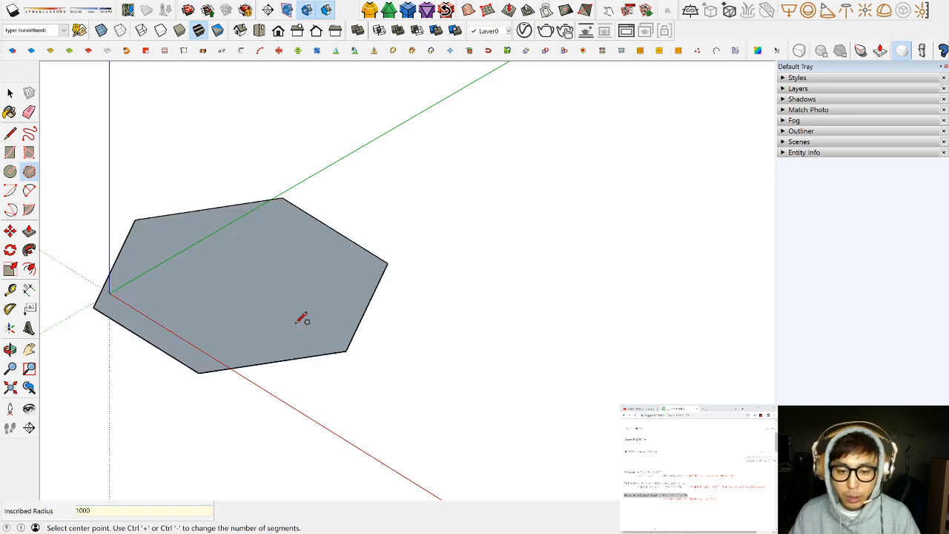
# Move the whole hexagon, face and edges, away from the origin into the area between the red and green axes, and deselect it
pyautogui.scroll(-2, 381, 322)
pyautogui.keyDown('shift'); pyautogui.moveTo(383, 326); pyautogui.dragTo(324, 368, button='middle'); pyautogui.keyUp('shift')
pyautogui.scroll(1, 324, 368)
pyautogui.press('space')
pyautogui.doubleClick(272, 334)
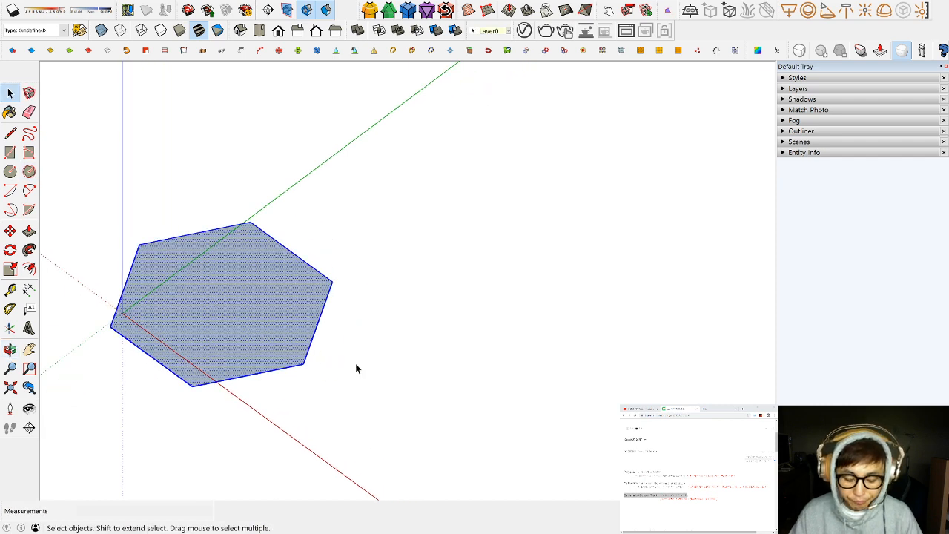
pyautogui.press('m')
pyautogui.click(376, 412)
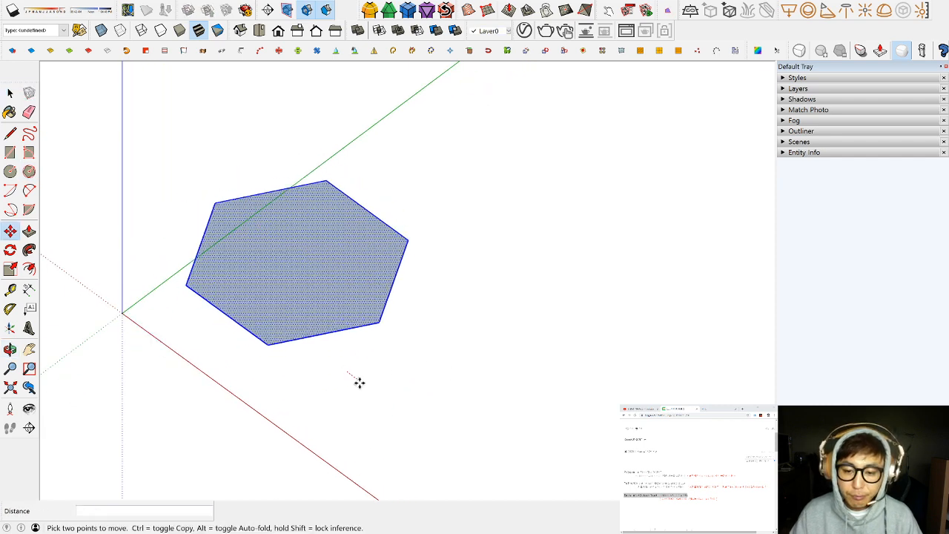
pyautogui.click(385, 408)
pyautogui.moveTo(385, 409); pyautogui.dragTo(378, 368, button='middle')
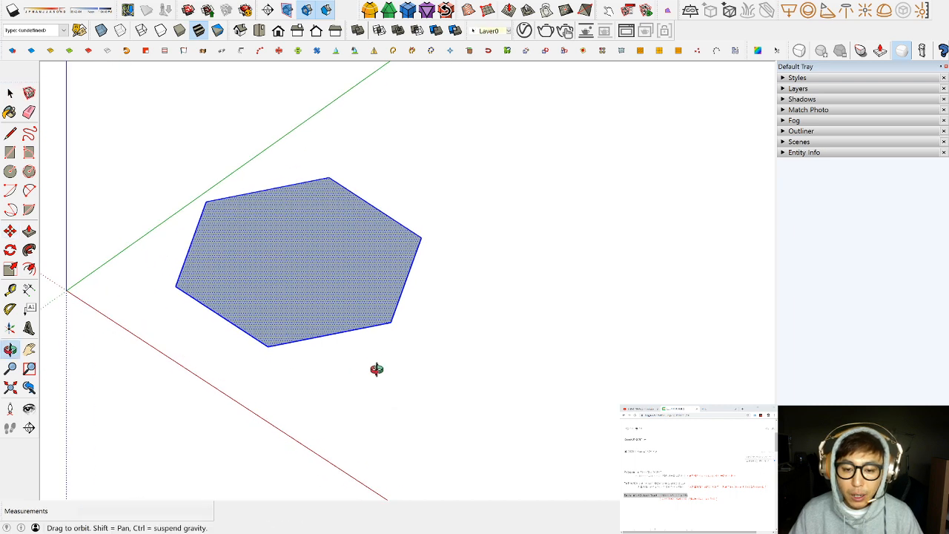
pyautogui.press('space')
pyautogui.keyDown('shift'); pyautogui.moveTo(364, 326); pyautogui.dragTo(362, 379, button='middle'); pyautogui.keyUp('shift')
pyautogui.click(472, 359)
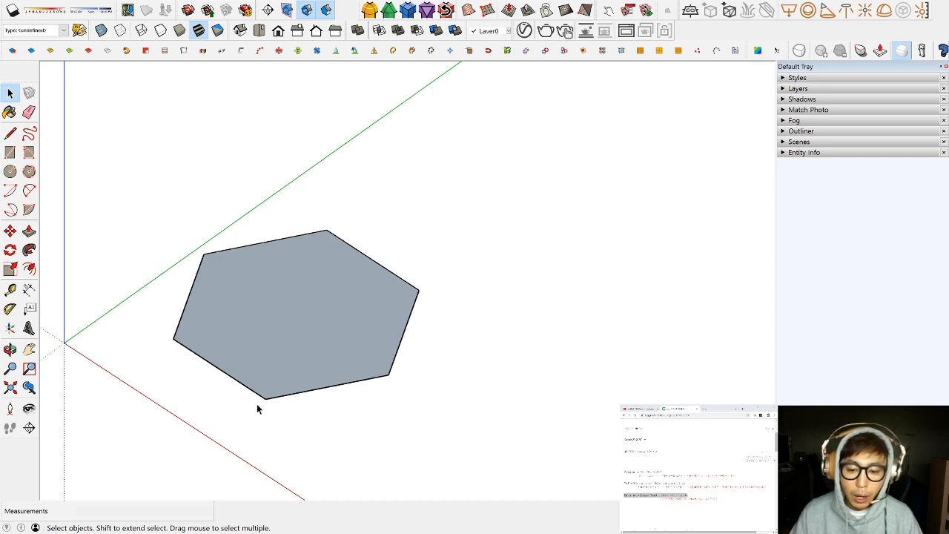
pyautogui.moveTo(332, 395); pyautogui.dragTo(323, 388, button='middle')
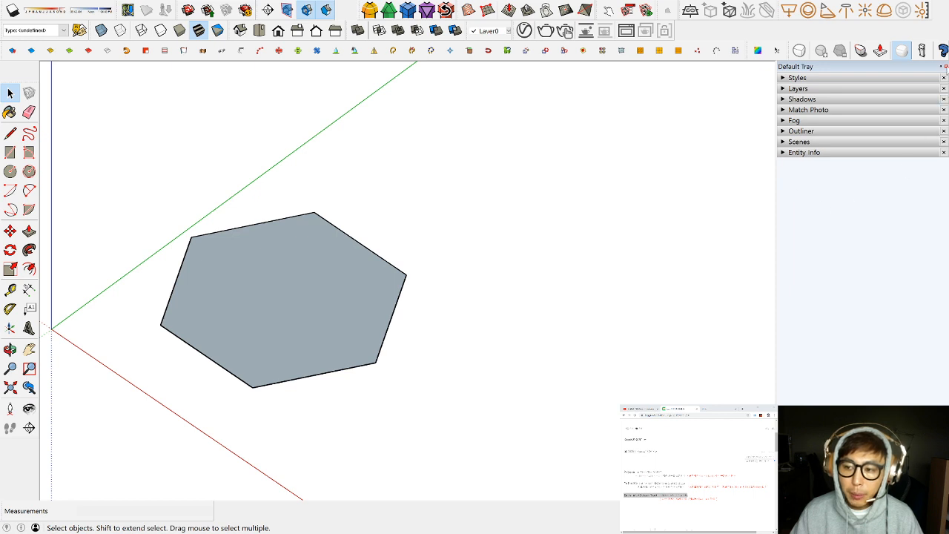
# Hide and restore the Default Tray, and move Entity Info to the start of its list and back to the end
pyautogui.click(944, 66)
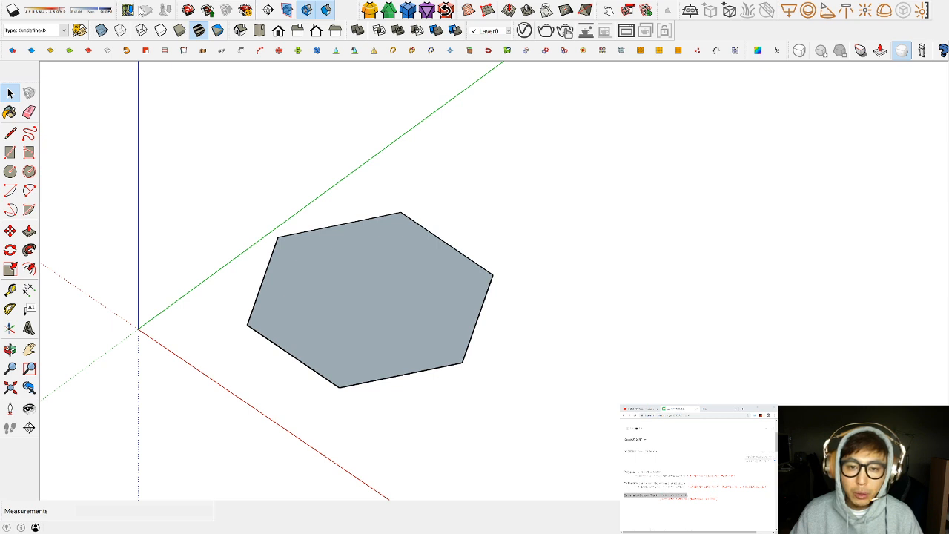
pyautogui.click(259, 20)
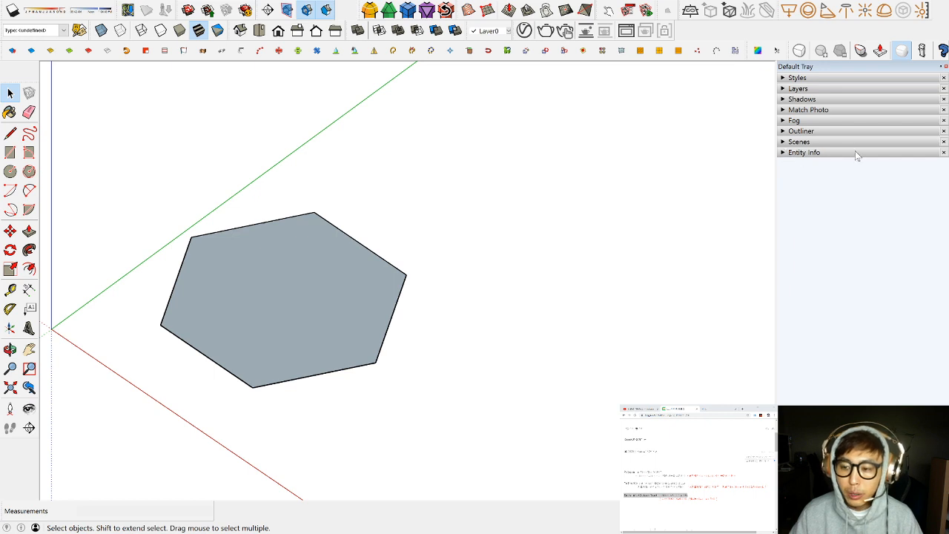
pyautogui.moveTo(856, 153); pyautogui.dragTo(850, 76)
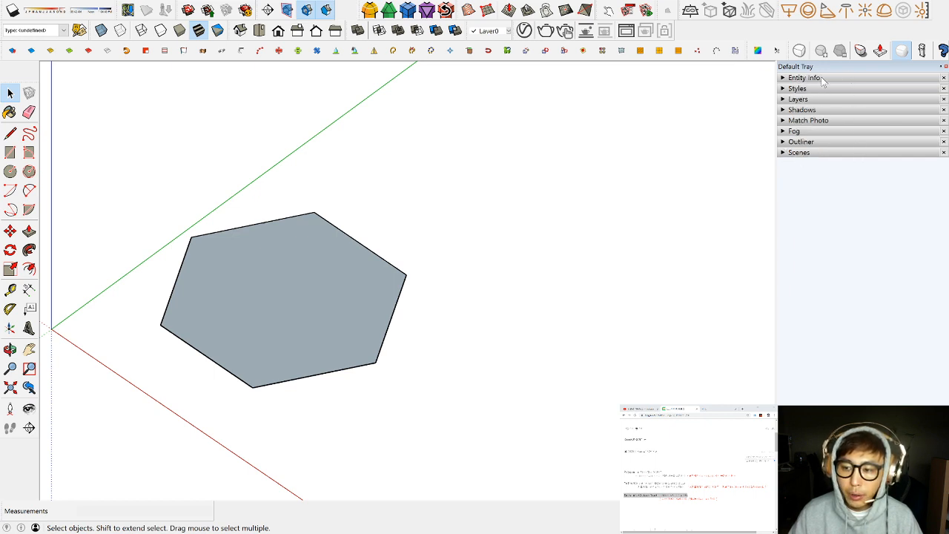
pyautogui.moveTo(836, 80); pyautogui.dragTo(832, 159)
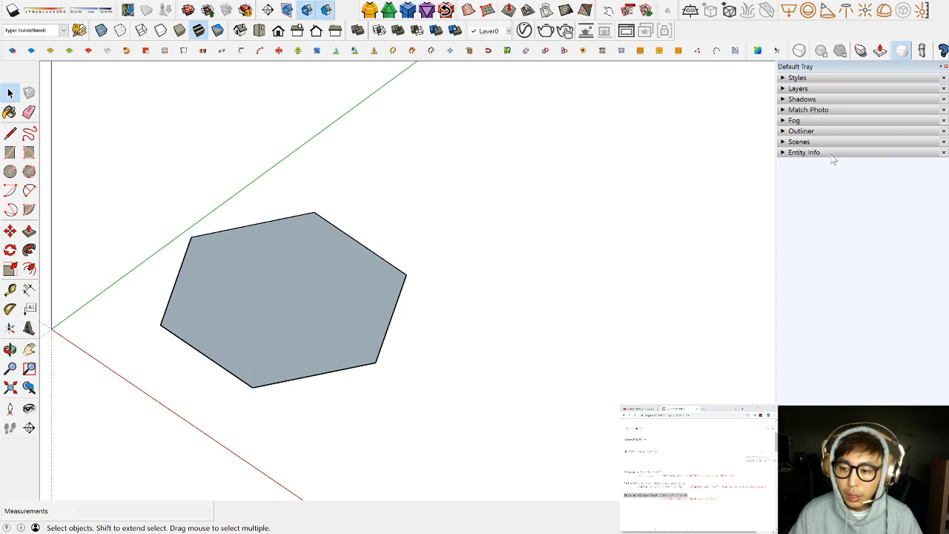
# Remove Entity Info from the Default Tray, add it back, and leave it expanded
pyautogui.click(943, 153)
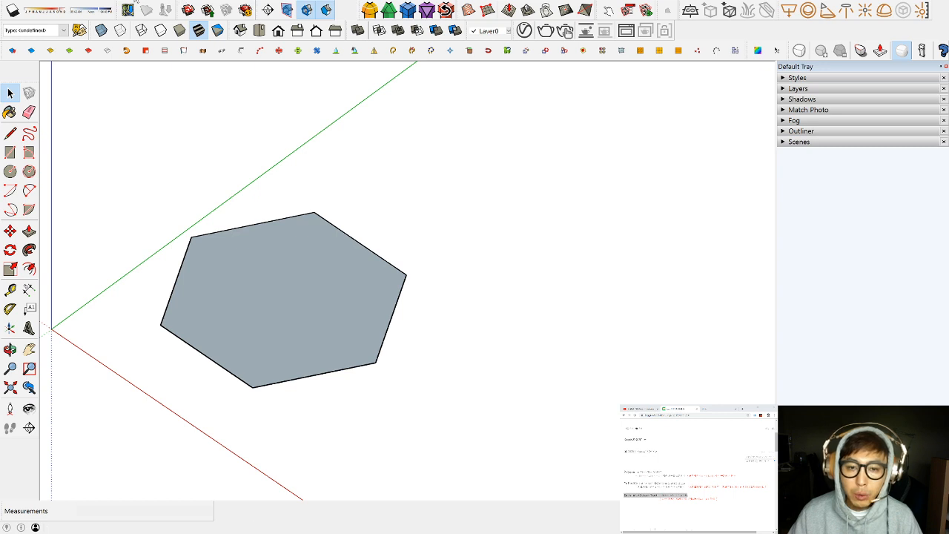
pyautogui.click(257, 32)
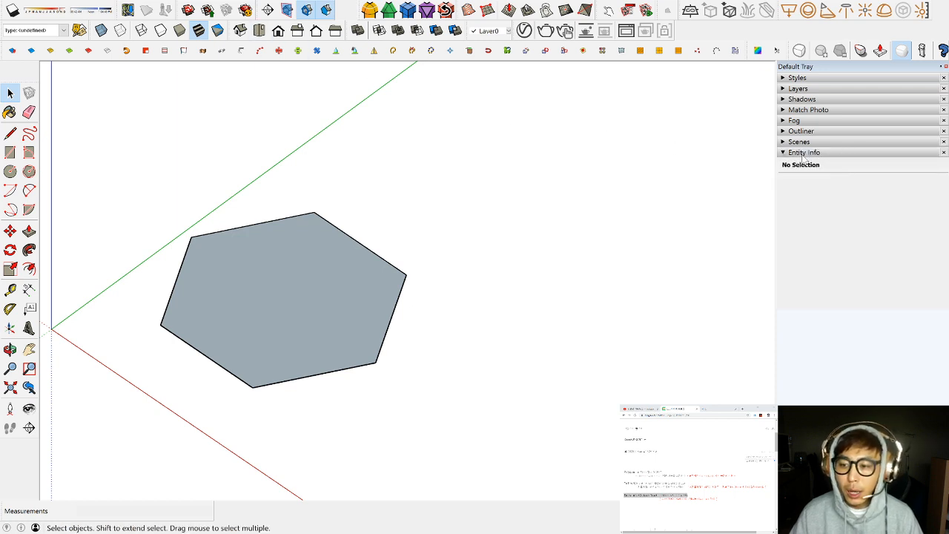
pyautogui.click(784, 153)
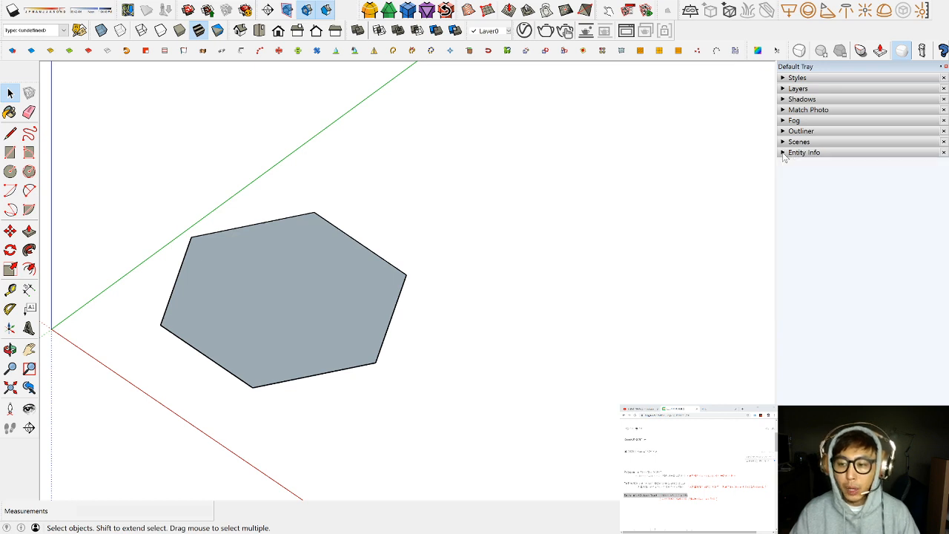
pyautogui.click(784, 153)
pyautogui.click(784, 154)
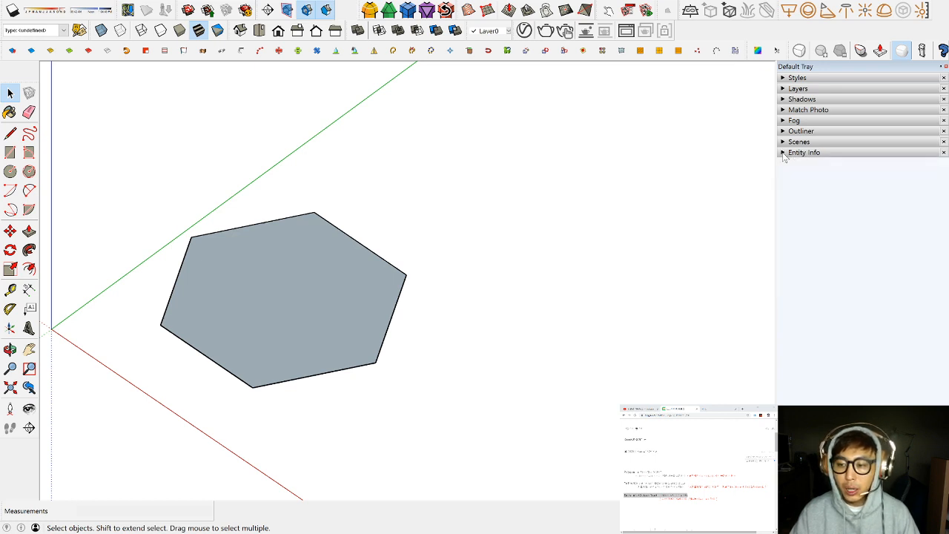
pyautogui.click(784, 153)
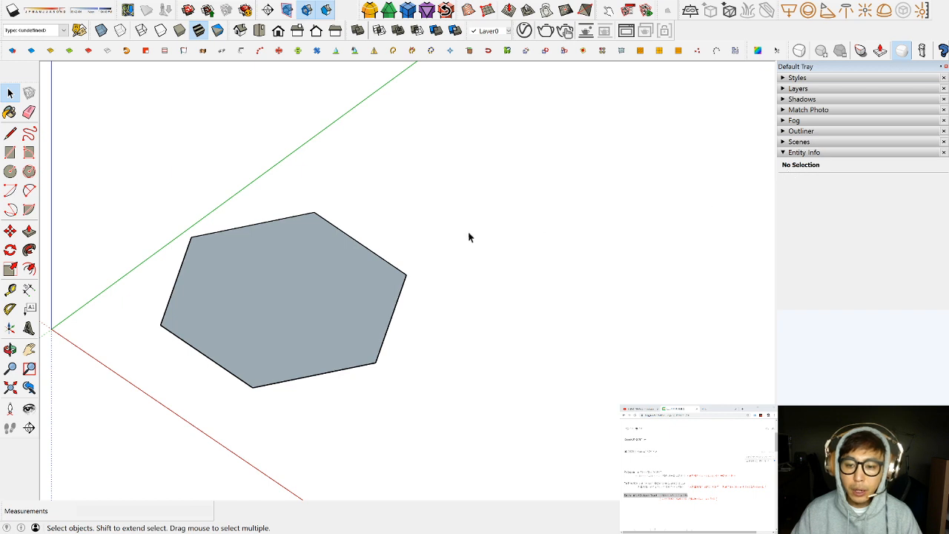
# Compare the entity information of the hexagon's face with that of its edges by selecting each in turn
pyautogui.keyDown('shift'); pyautogui.moveTo(467, 238); pyautogui.dragTo(501, 206, button='middle'); pyautogui.keyUp('shift')
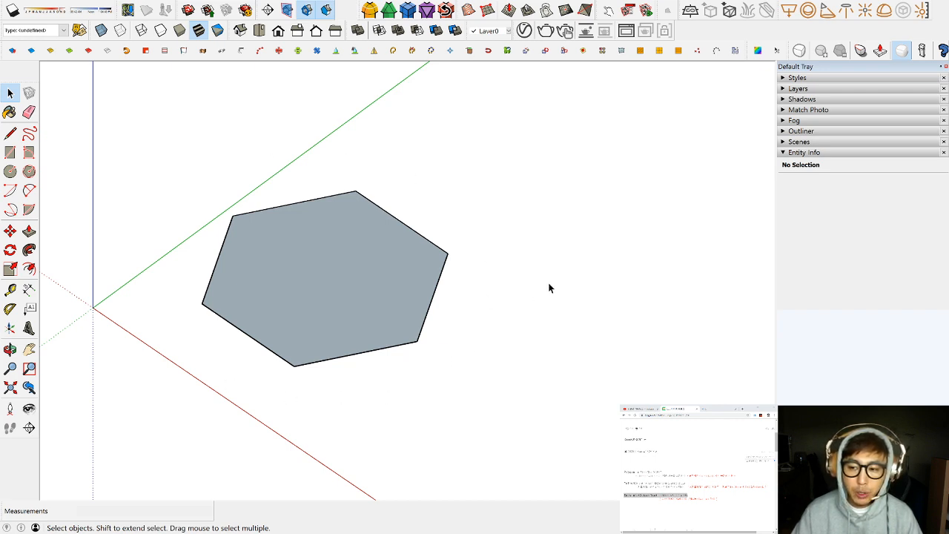
pyautogui.click(327, 265)
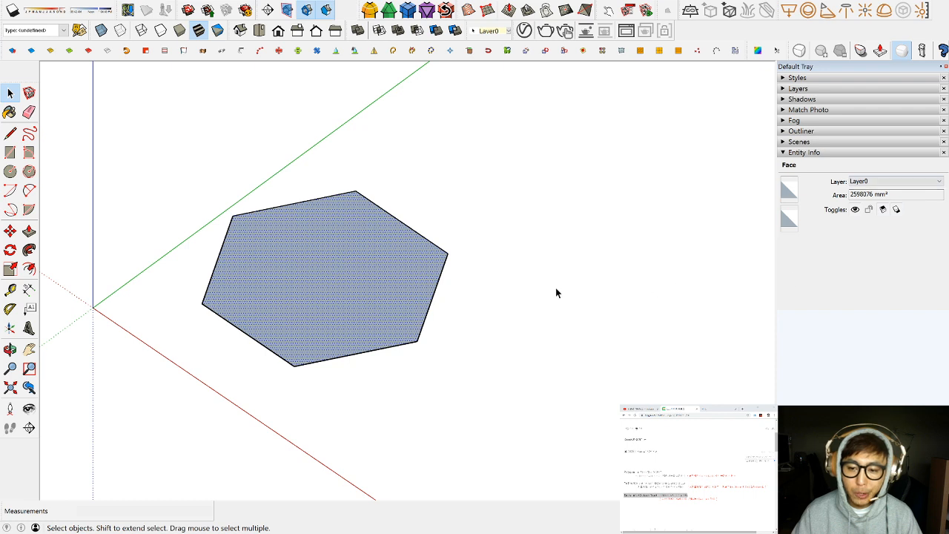
pyautogui.click(428, 315)
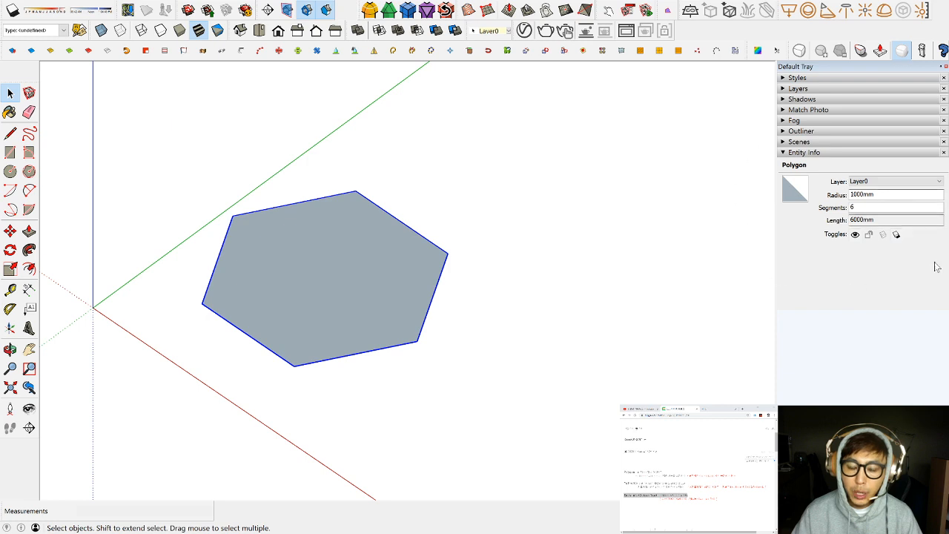
pyautogui.click(373, 268)
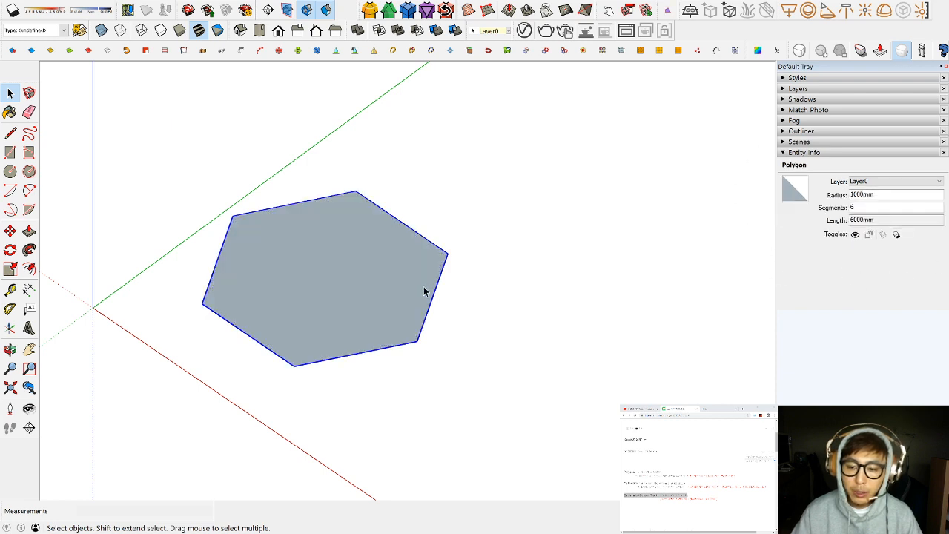
pyautogui.click(378, 280)
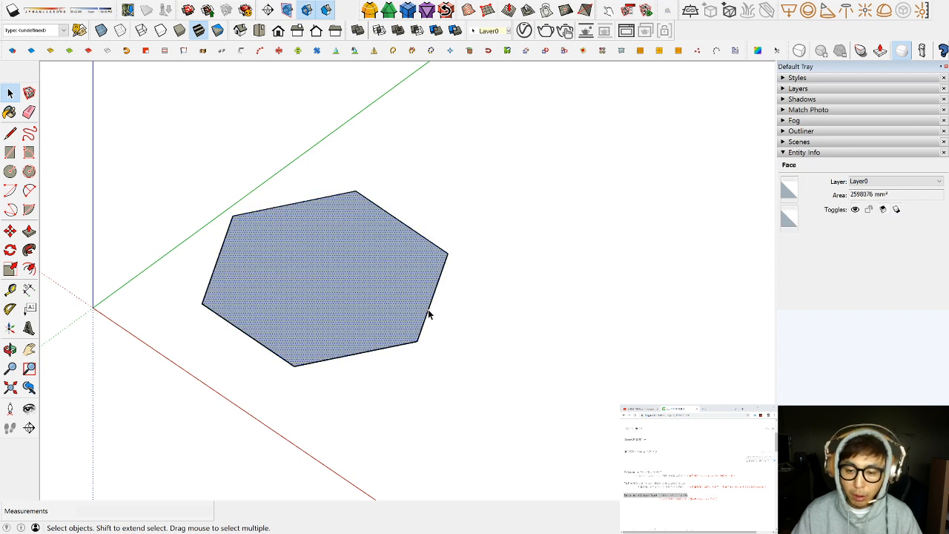
pyautogui.click(429, 312)
pyautogui.click(355, 283)
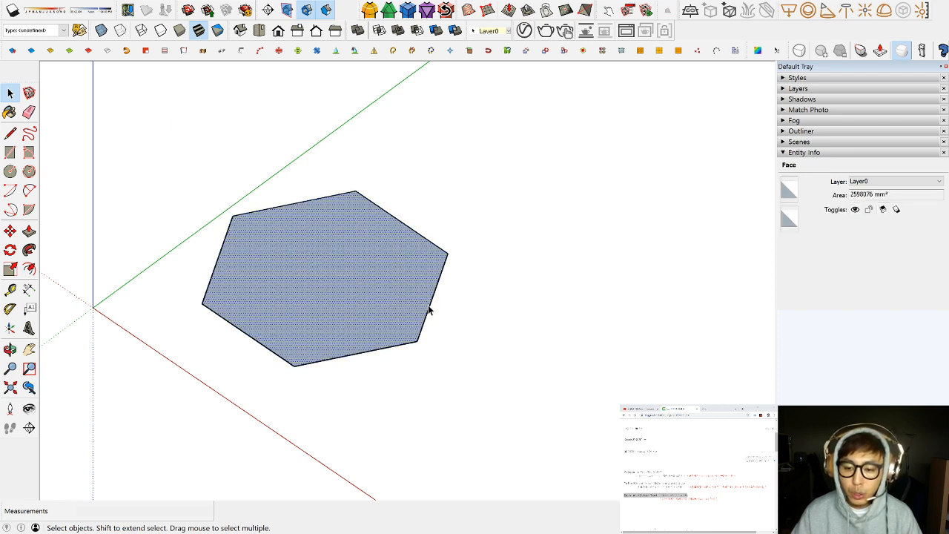
pyautogui.click(429, 310)
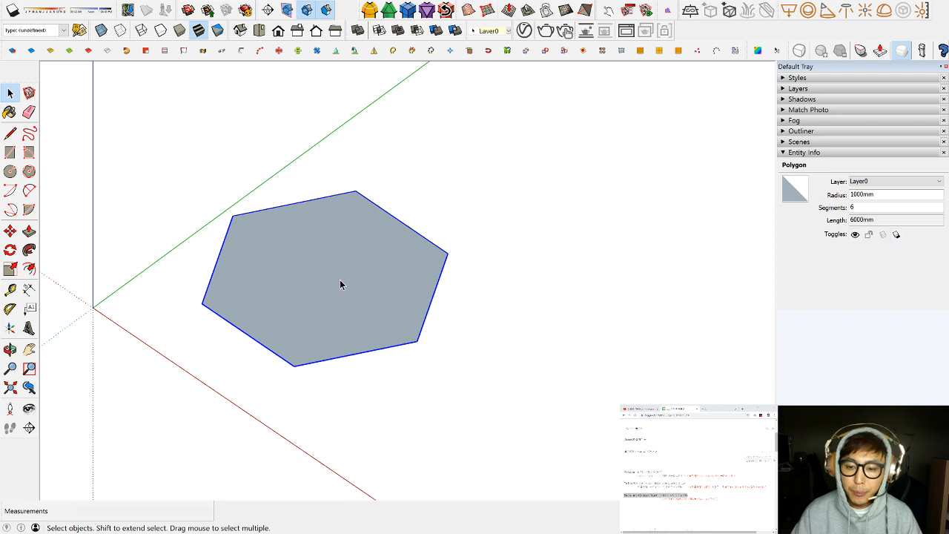
# Select the hexagon's face and highlight its area value and the area's unit in Entity Info
pyautogui.click(292, 271)
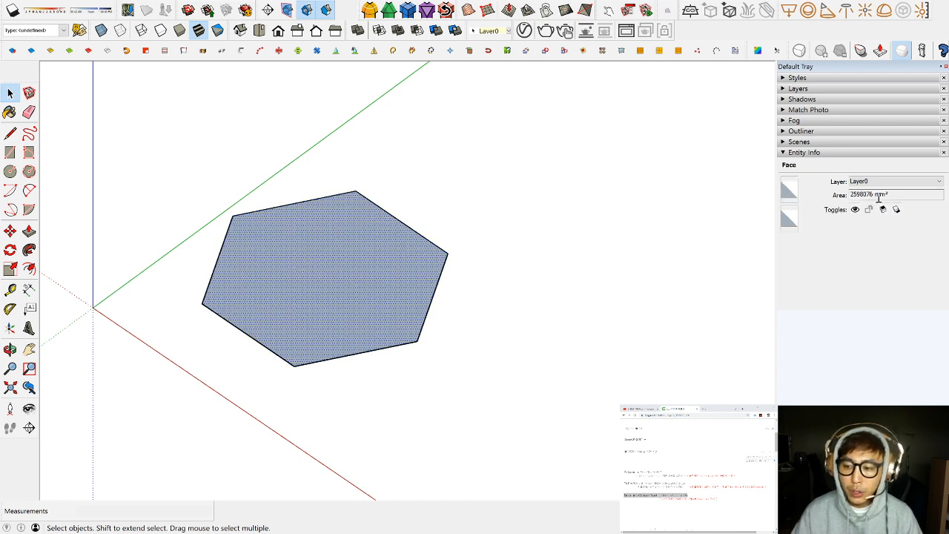
pyautogui.moveTo(894, 195); pyautogui.dragTo(847, 195)
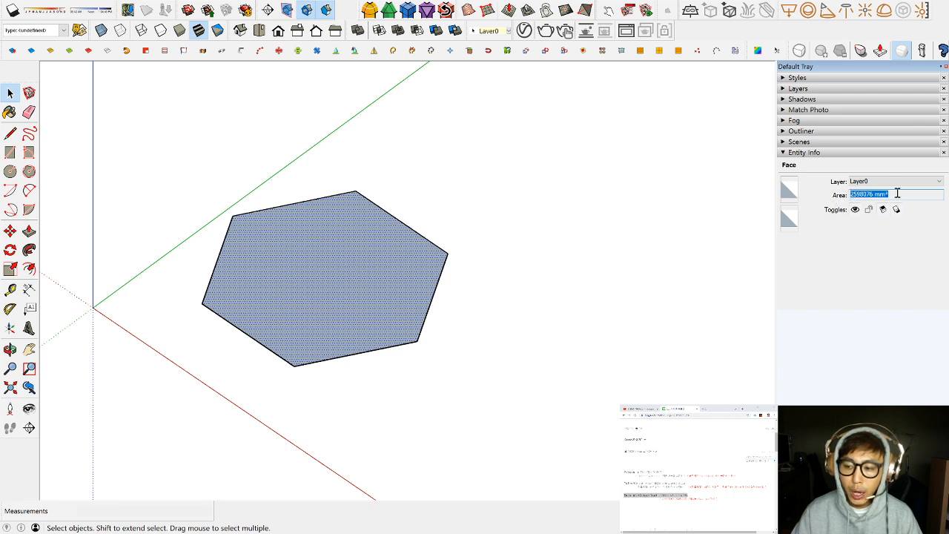
pyautogui.moveTo(897, 193); pyautogui.dragTo(876, 194)
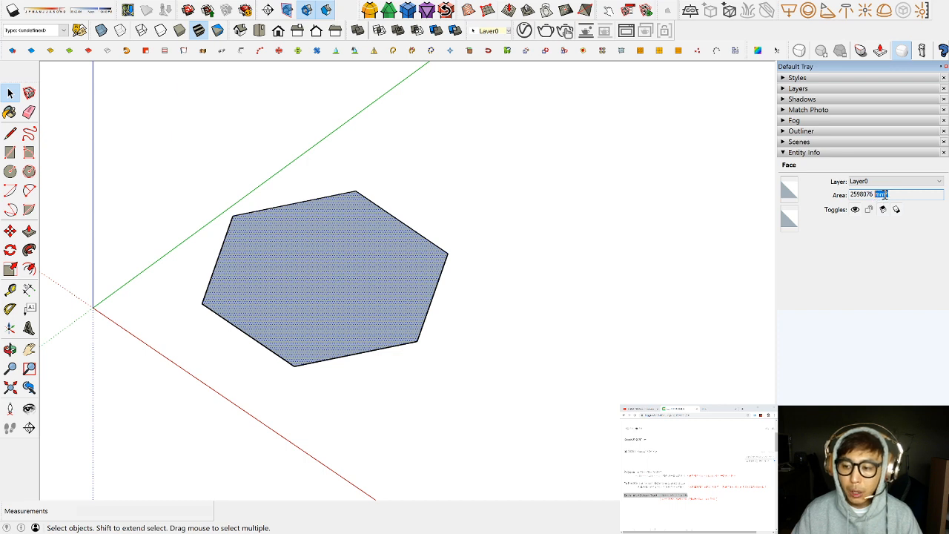
# Highlight the complete area entry of the hexagon's face in Entity Info, including its unit
pyautogui.click(893, 194)
pyautogui.moveTo(892, 194); pyautogui.dragTo(860, 194)
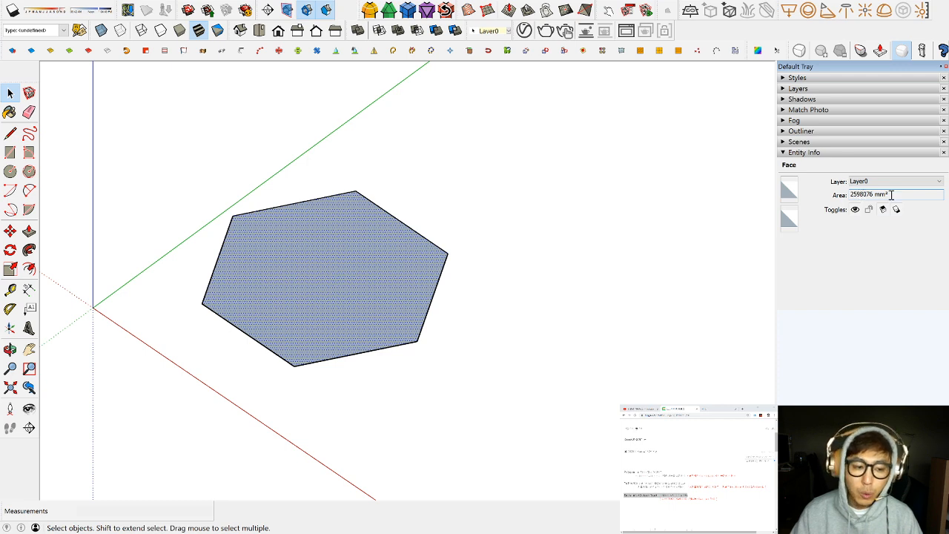
pyautogui.tripleClick(888, 194)
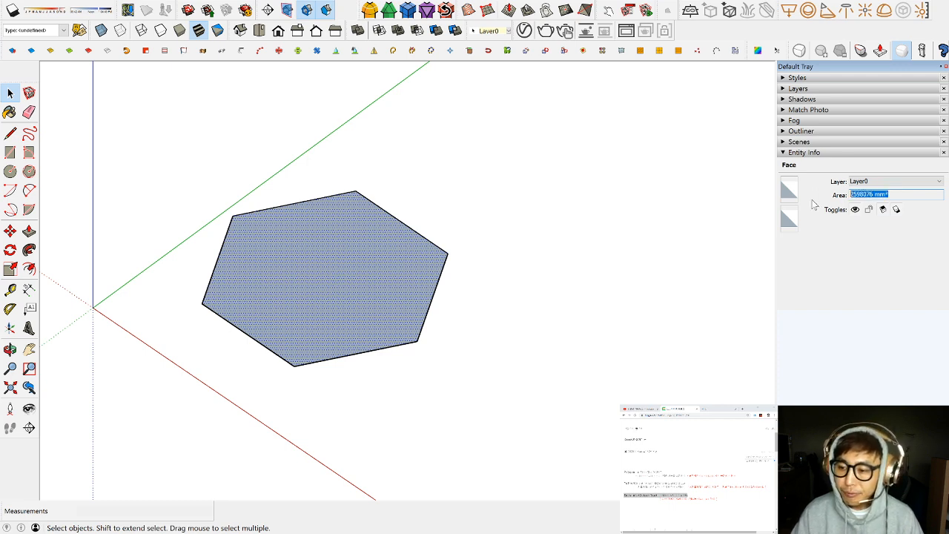
# Select the hexagon's outline and set its segment count to 8 in Entity Info
pyautogui.click(445, 264)
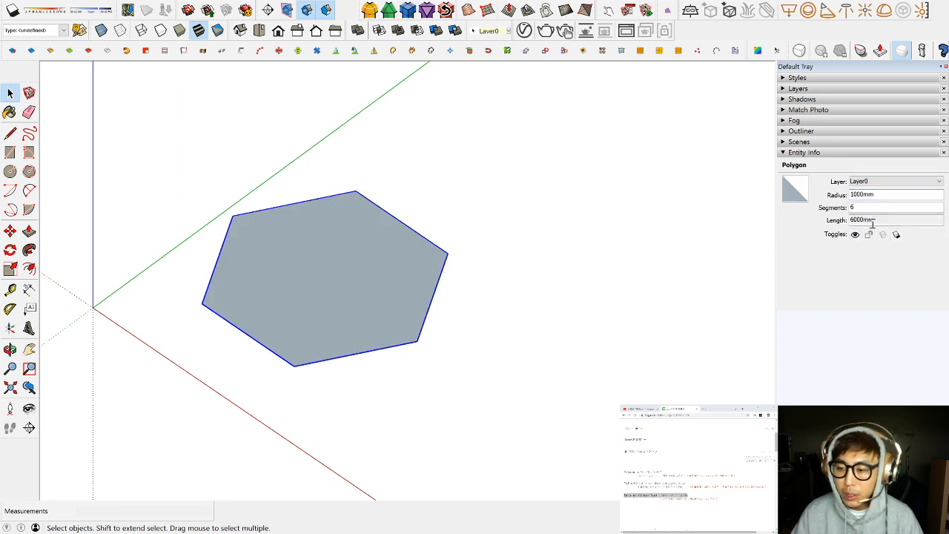
pyautogui.moveTo(866, 207); pyautogui.dragTo(829, 213)
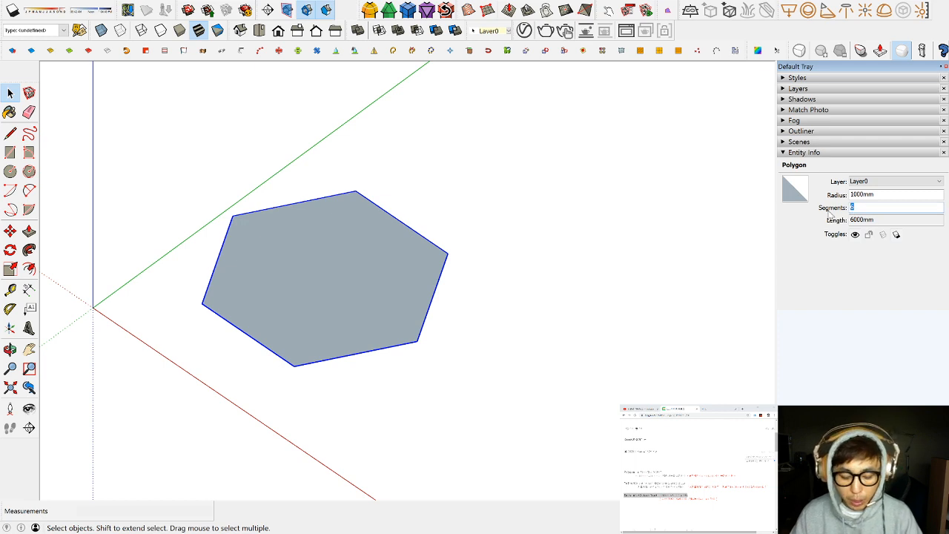
pyautogui.write('8')
pyautogui.press('Return')
# Set the selected polygon's segment count to 3, turning it into a triangle
pyautogui.moveTo(873, 211); pyautogui.dragTo(844, 217)
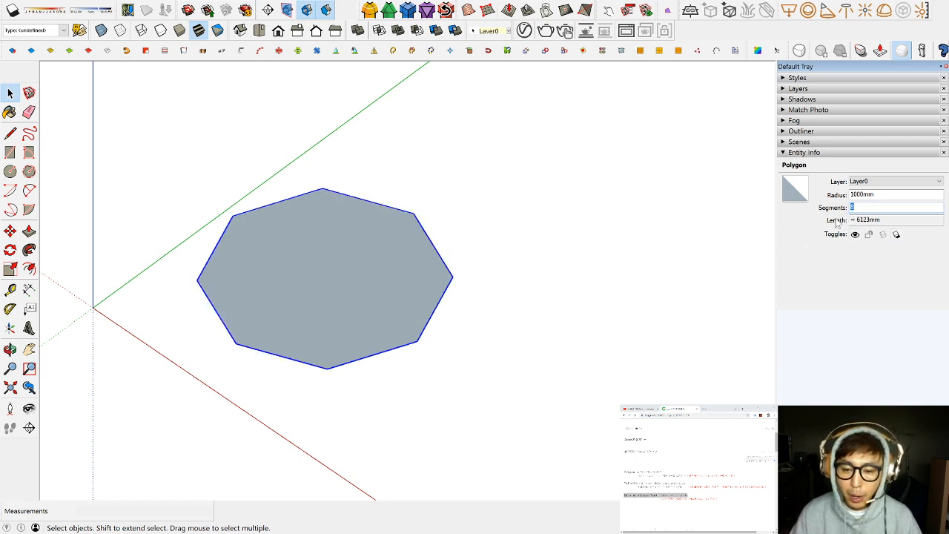
pyautogui.write('3')
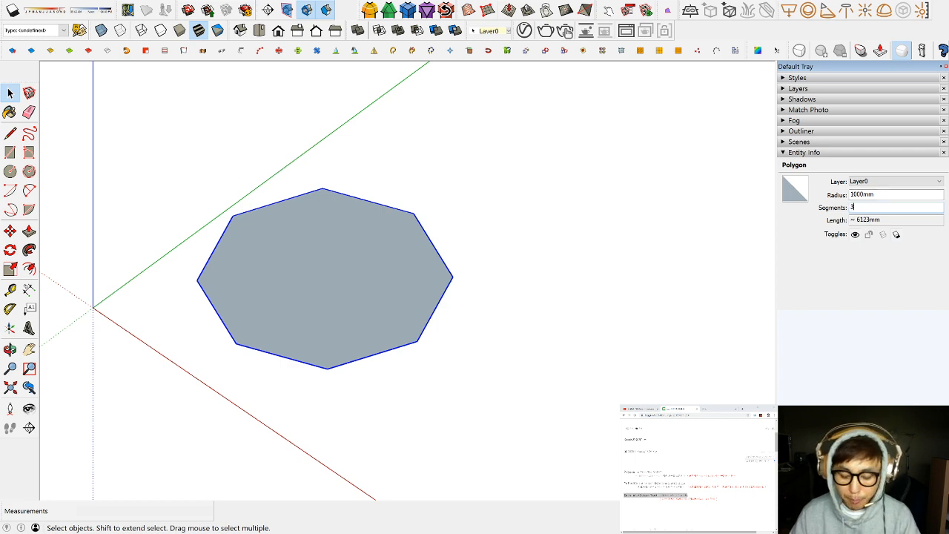
pyautogui.press('Return')
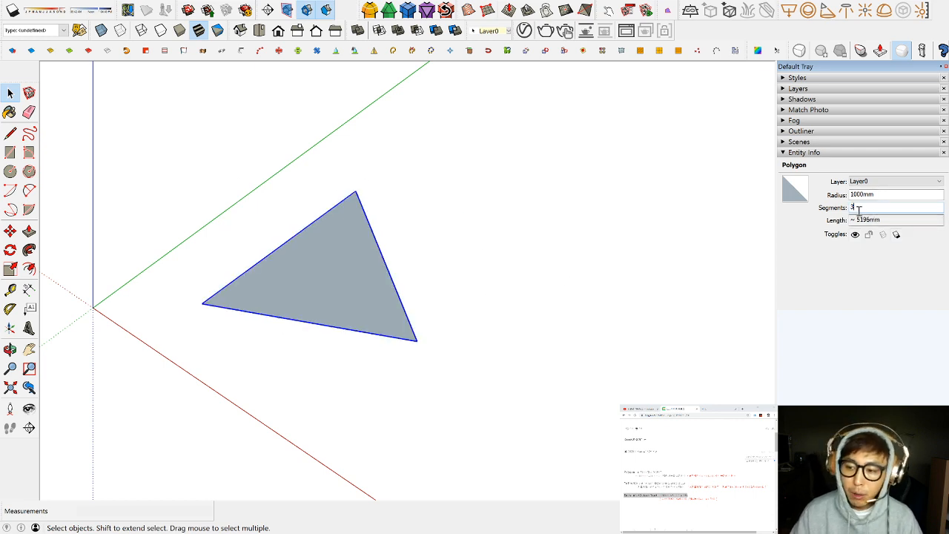
# Set the polygon's segment count to 100 to approximate a circle and inspect the shape
pyautogui.moveTo(859, 210); pyautogui.dragTo(808, 212)
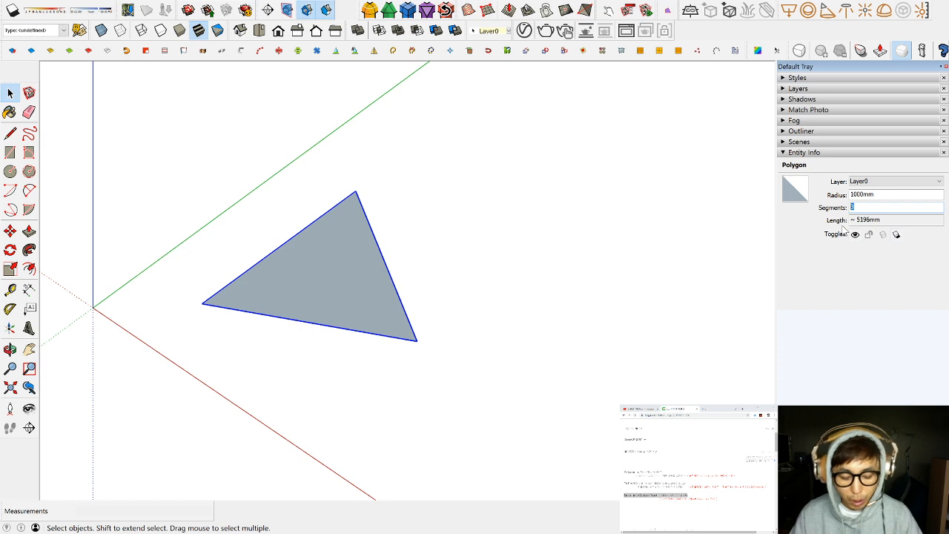
pyautogui.write('100')
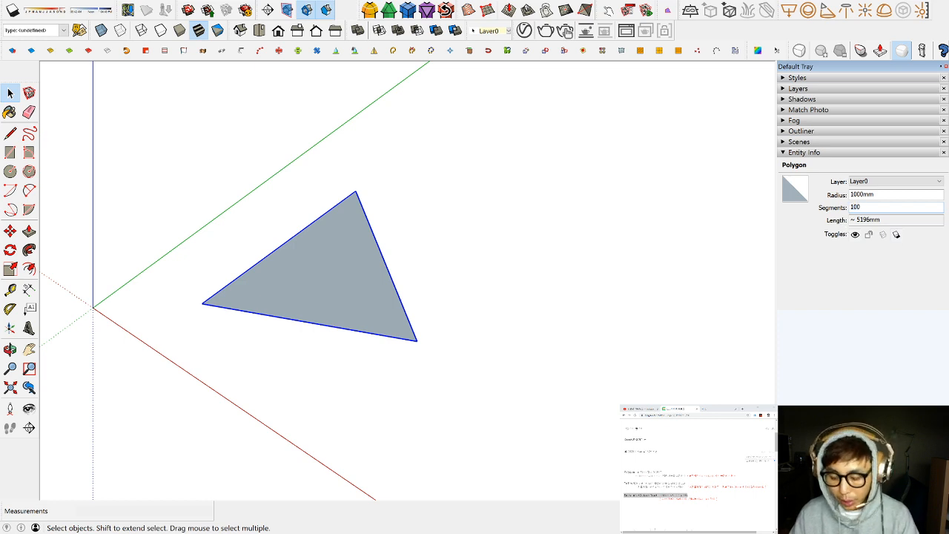
pyautogui.press('Return')
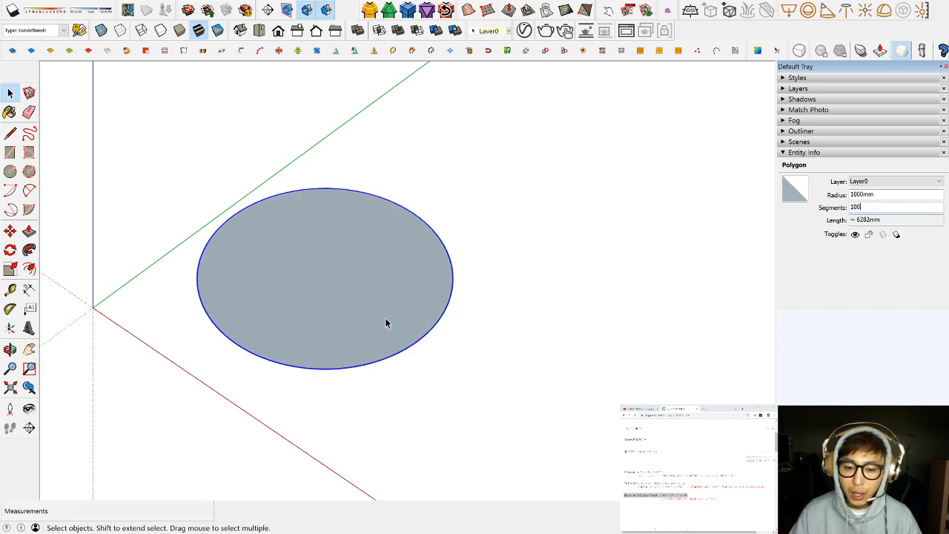
pyautogui.moveTo(450, 278); pyautogui.dragTo(445, 318, button='middle')
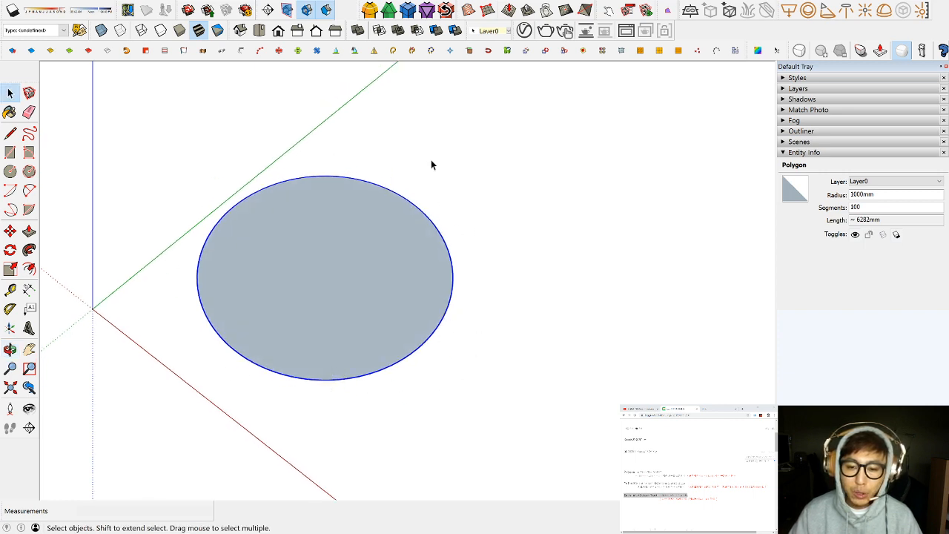
pyautogui.moveTo(299, 244); pyautogui.dragTo(303, 256, button='middle')
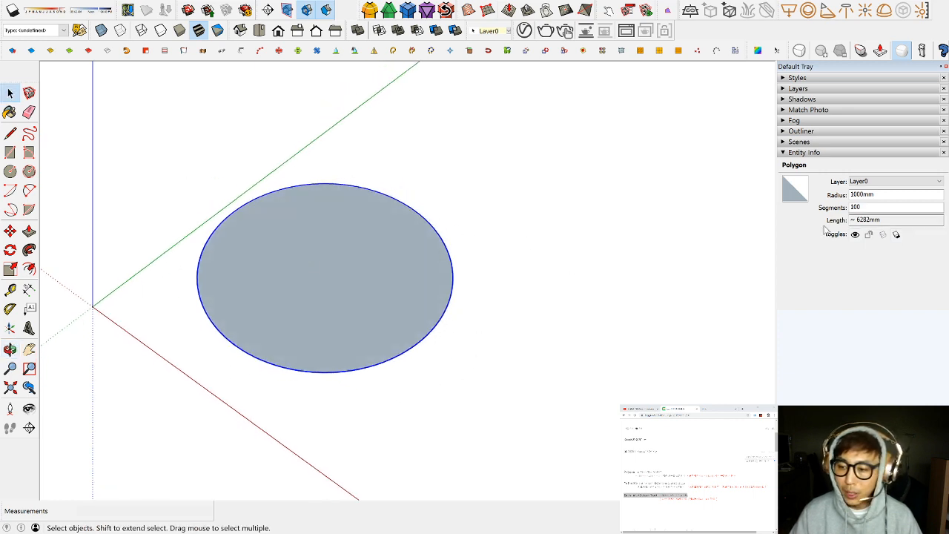
# Set the polygon's segment count to 6 to make it a hexagon again
pyautogui.doubleClick(855, 207)
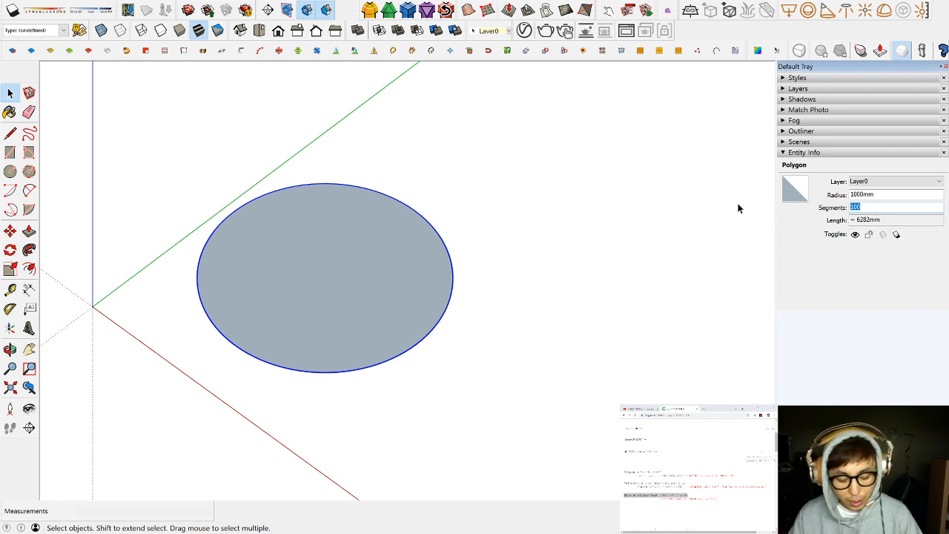
pyautogui.write('6')
pyautogui.press('Return')
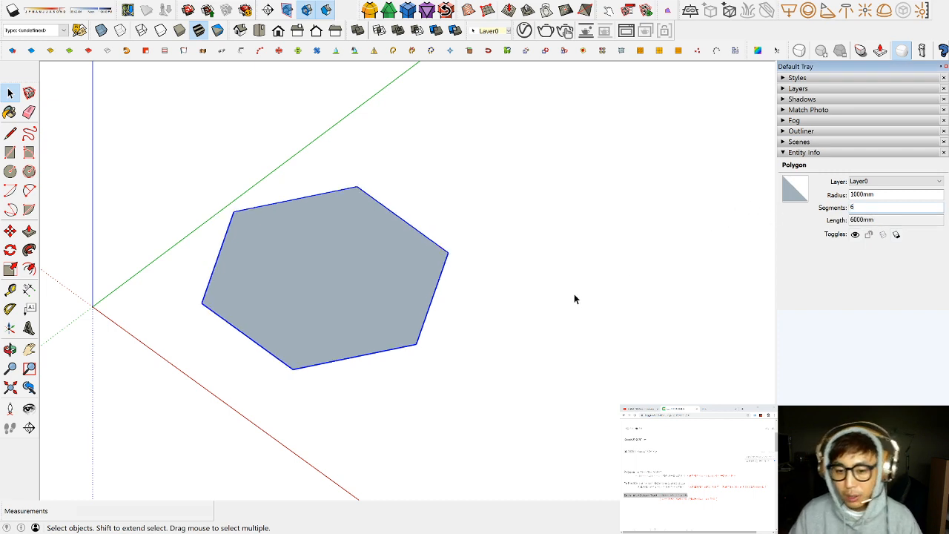
pyautogui.moveTo(574, 293); pyautogui.dragTo(550, 249, button='middle')
pyautogui.scroll(4, 363, 256)
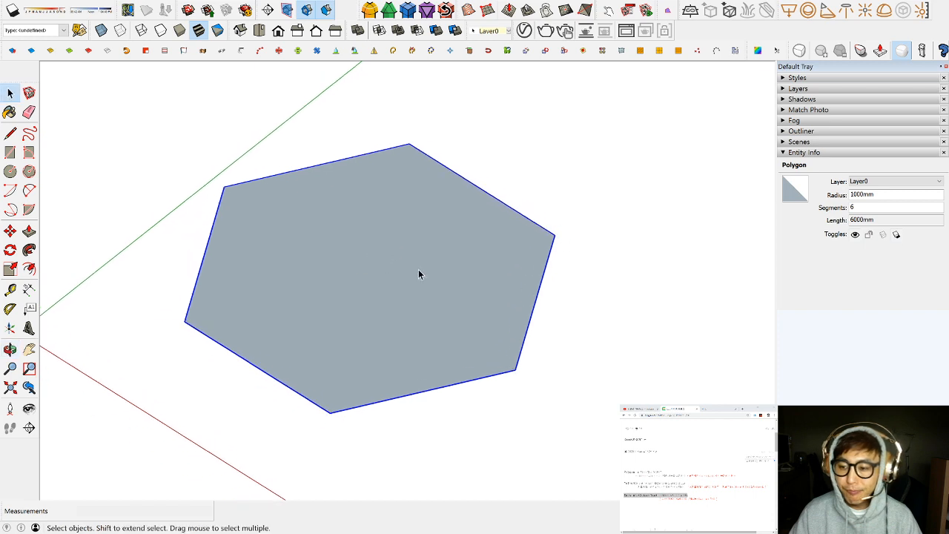
# Set the hexagon's radius to 800 mm in Entity Info
pyautogui.doubleClick(883, 194)
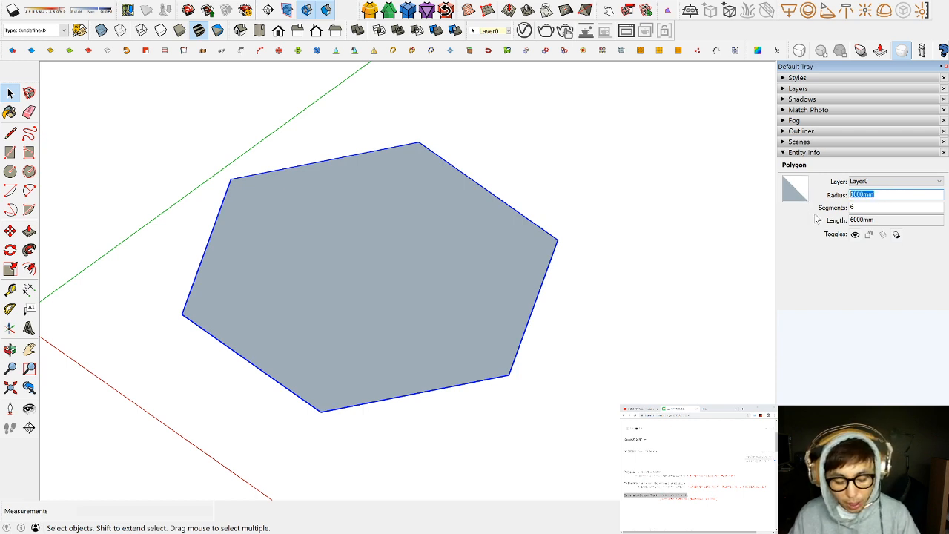
pyautogui.write('800')
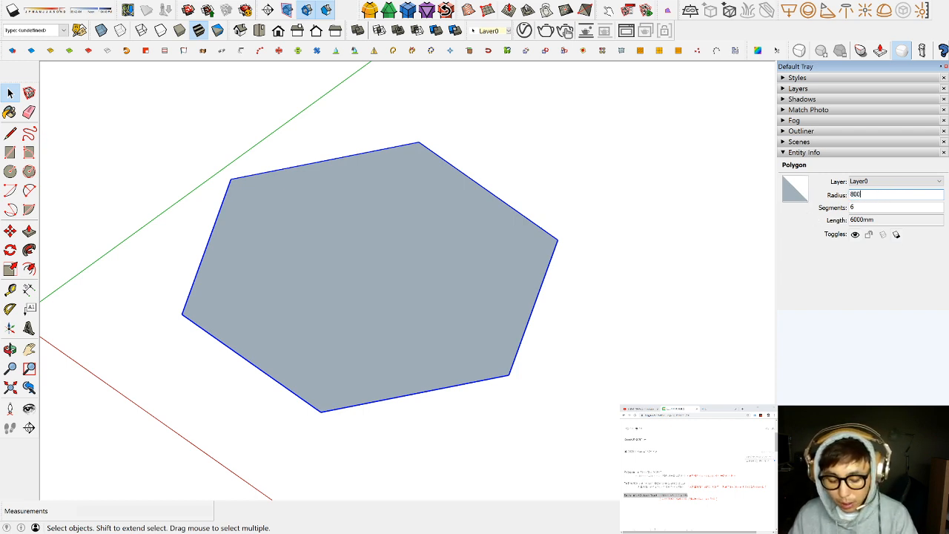
pyautogui.press('Return')
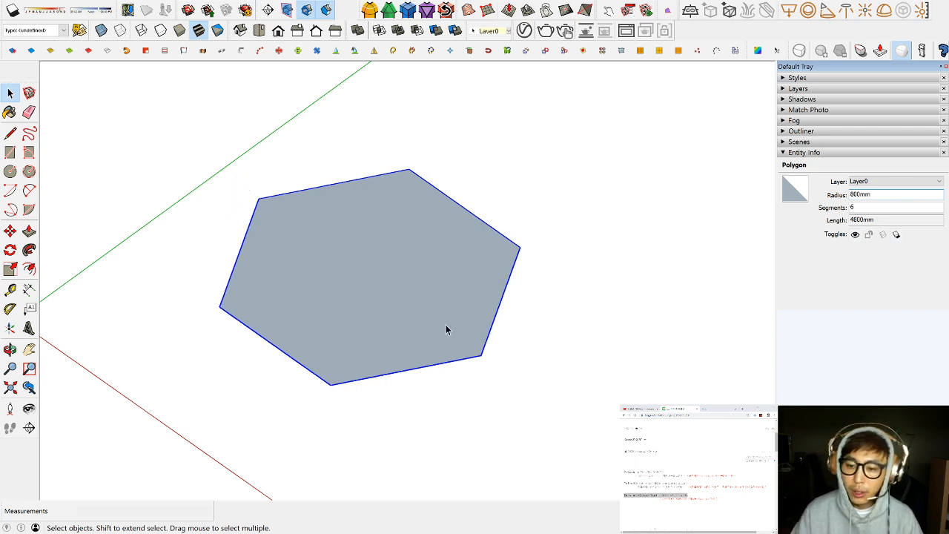
pyautogui.moveTo(387, 374); pyautogui.dragTo(408, 358, button='middle')
pyautogui.moveTo(401, 296); pyautogui.dragTo(415, 311, button='middle')
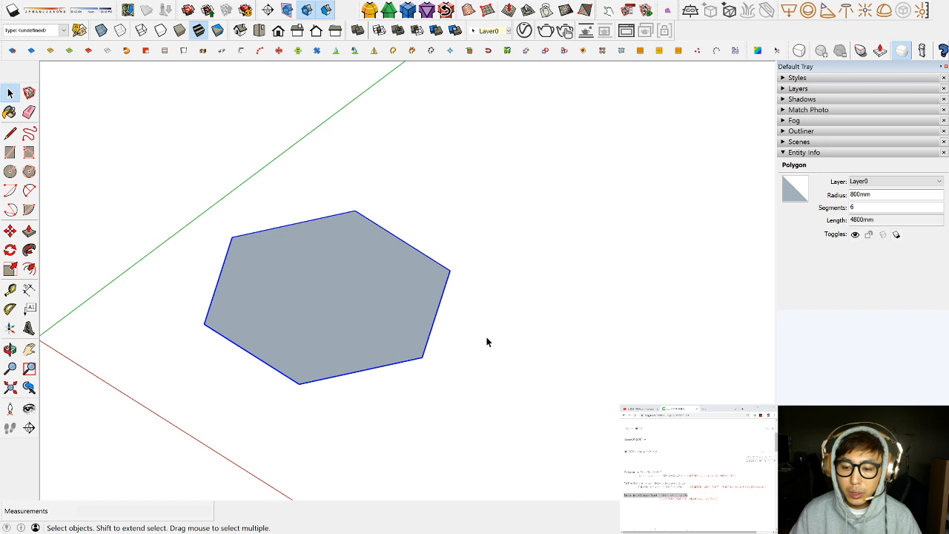
# Highlight the hexagon's radius value, select the face and edges together to check their entity information, and clear the selection
pyautogui.click(915, 194)
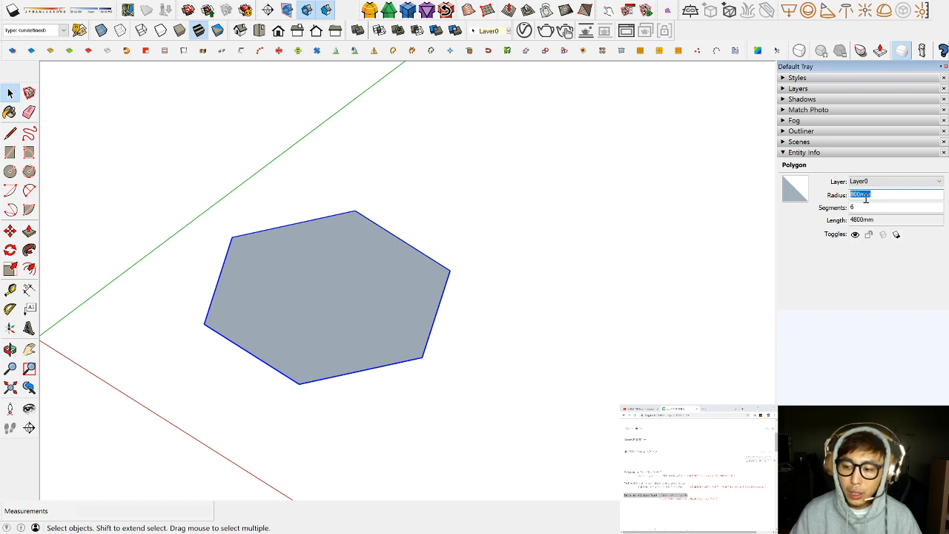
pyautogui.click(466, 339)
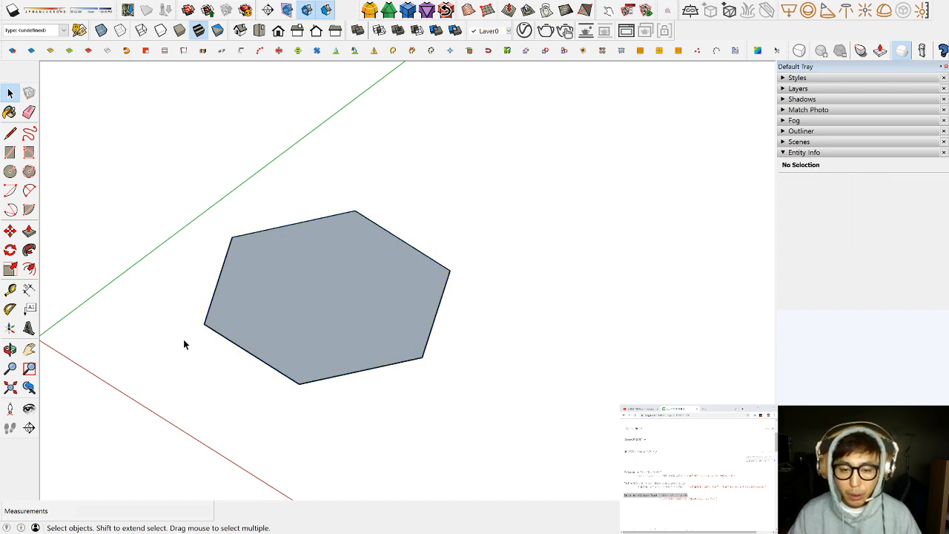
pyautogui.moveTo(162, 177); pyautogui.dragTo(517, 460)
pyautogui.click(511, 352)
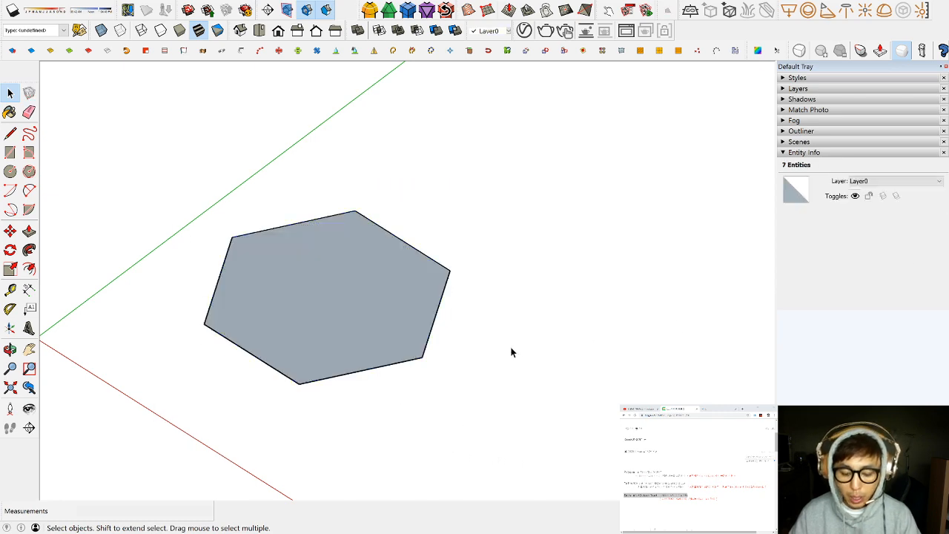
# Extrude the hexagon's face upward into a prism with Push/Pull and clear the selection
pyautogui.press('p')
pyautogui.moveTo(303, 289); pyautogui.dragTo(375, 246)
pyautogui.press('space')
pyautogui.click(471, 301)
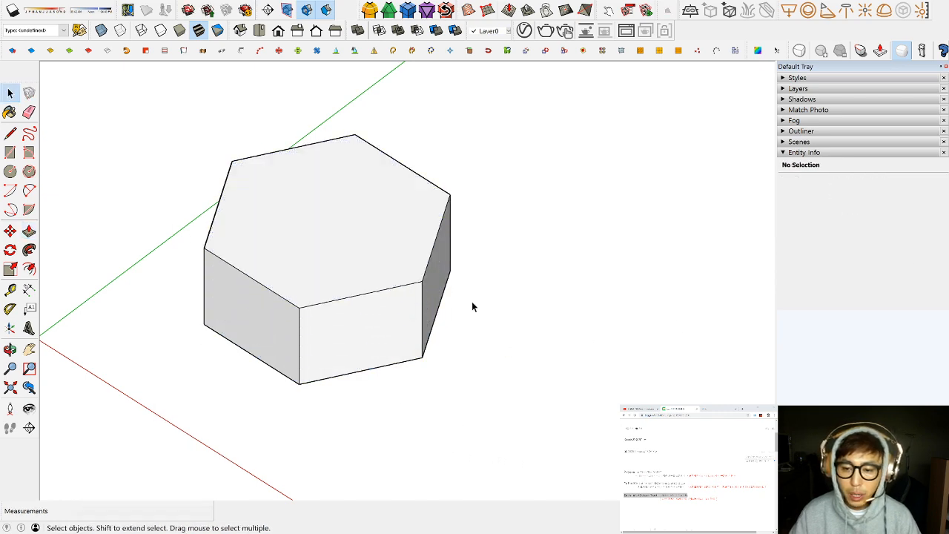
# Select the prism's hexagonal outlines, reduce the selection to the top outline, and check its radius and segments in Entity Info
pyautogui.click(398, 287)
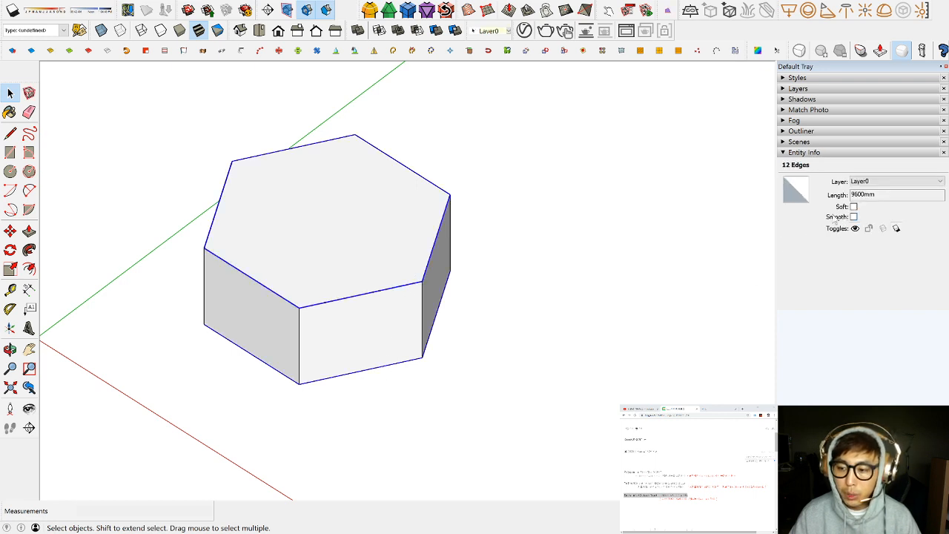
pyautogui.click(421, 295)
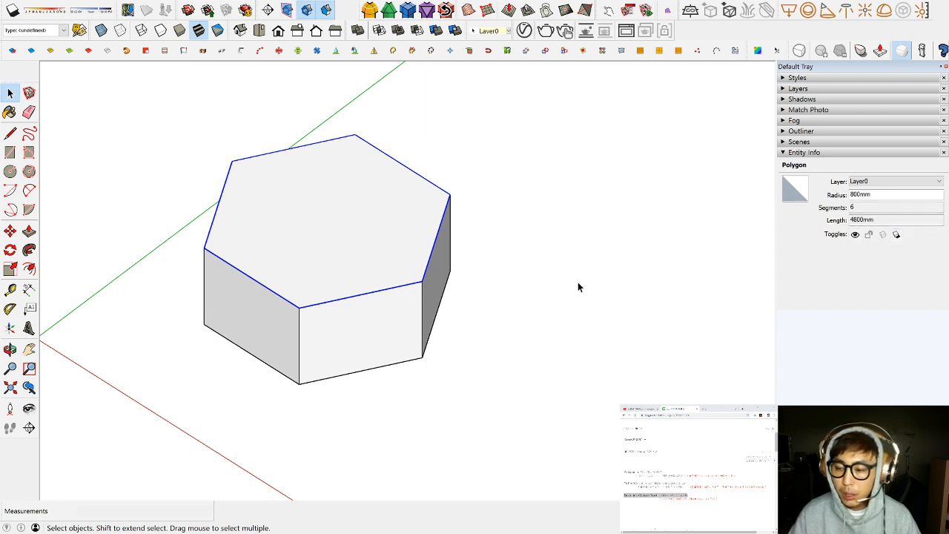
pyautogui.click(882, 194)
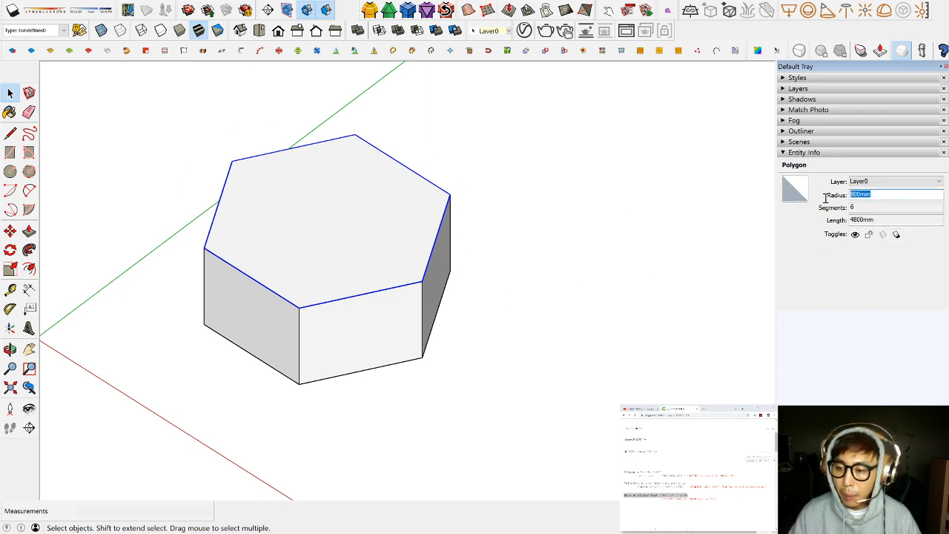
pyautogui.press('Tab')
# Set the radius of the prism's top outline to 10000 mm in Entity Info
pyautogui.click(889, 194)
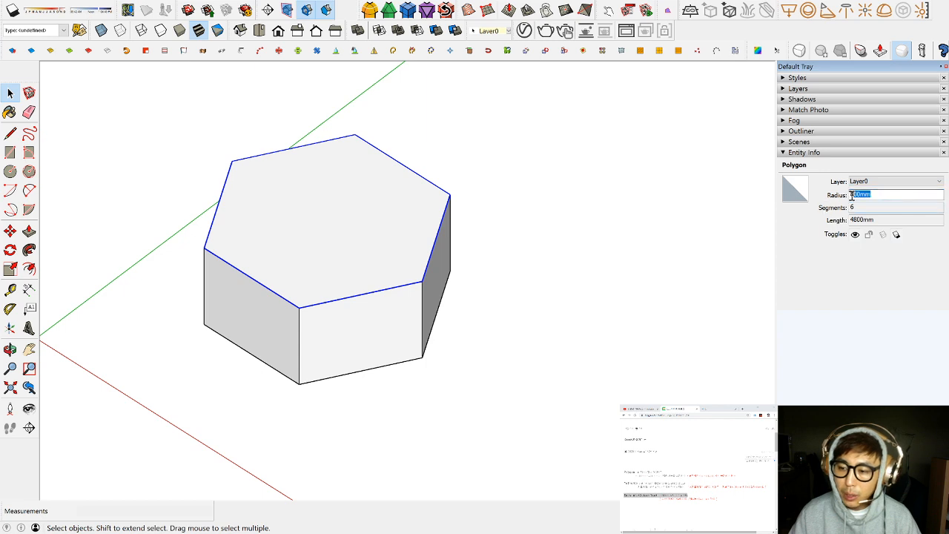
pyautogui.write('10000')
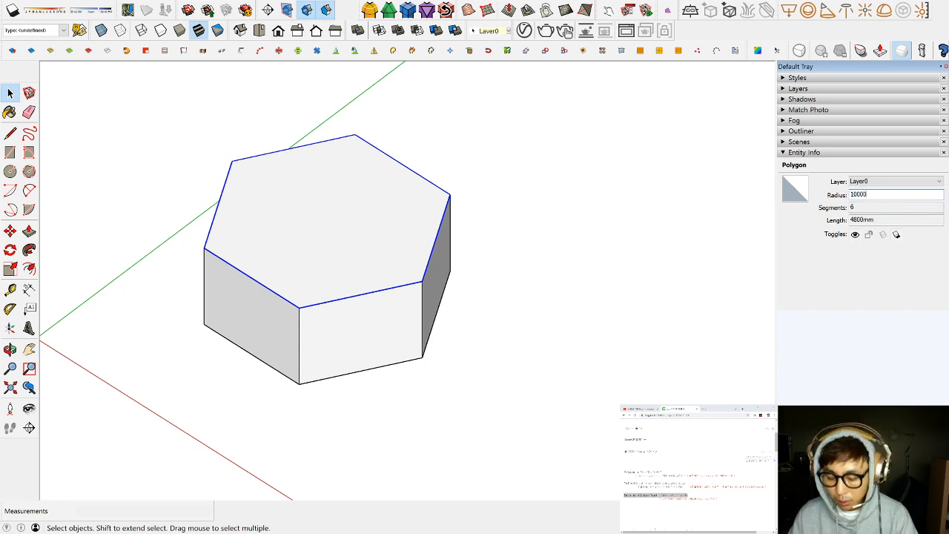
pyautogui.press('Return')
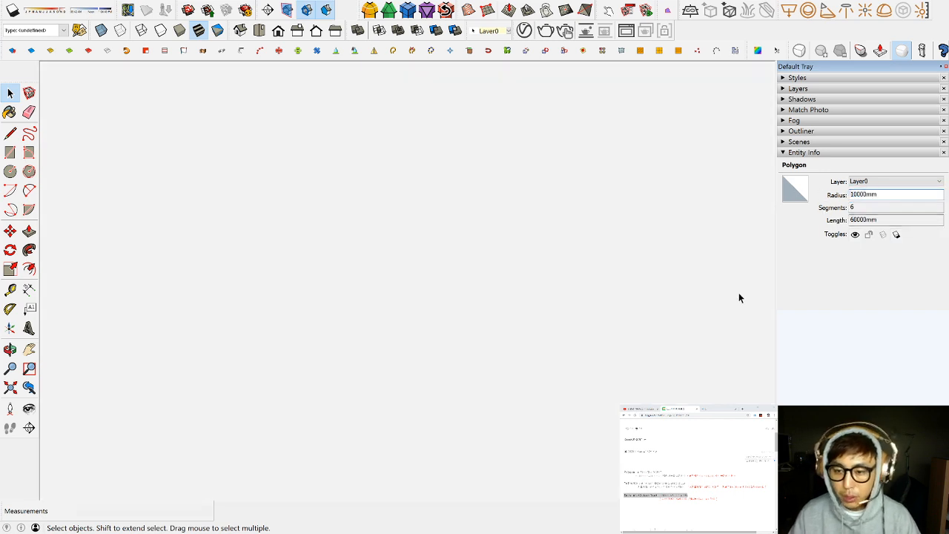
# Undo the last radius change on the prism's top outline
pyautogui.scroll(-5, 480, 276)
pyautogui.moveTo(450, 280); pyautogui.dragTo(484, 148, button='middle')
pyautogui.hotkey('ctrl', 'z')
pyautogui.moveTo(489, 243); pyautogui.dragTo(501, 285, button='middle')
pyautogui.press('space')
pyautogui.scroll(8, 455, 279)
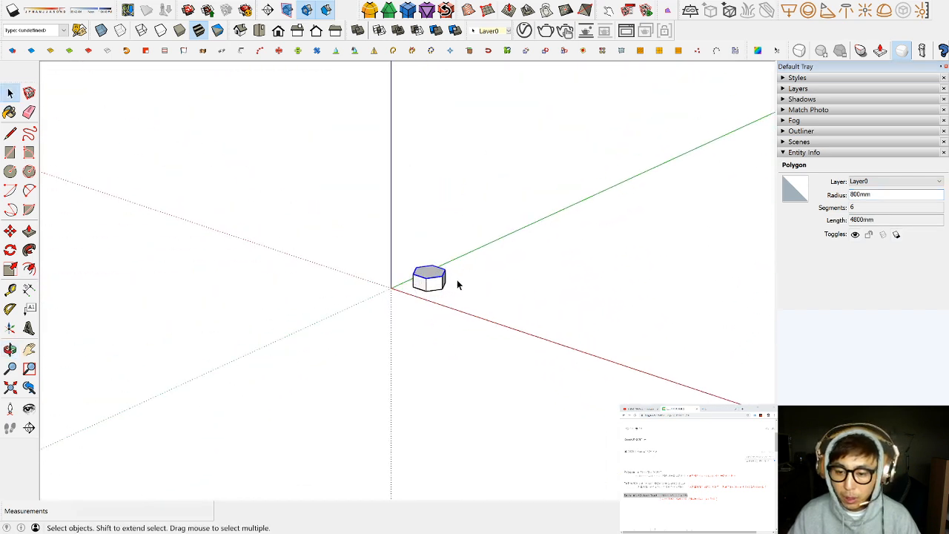
# Set the radius of the prism's top outline to 1000 mm and inspect the tapered sides
pyautogui.doubleClick(875, 195)
pyautogui.write('1000')
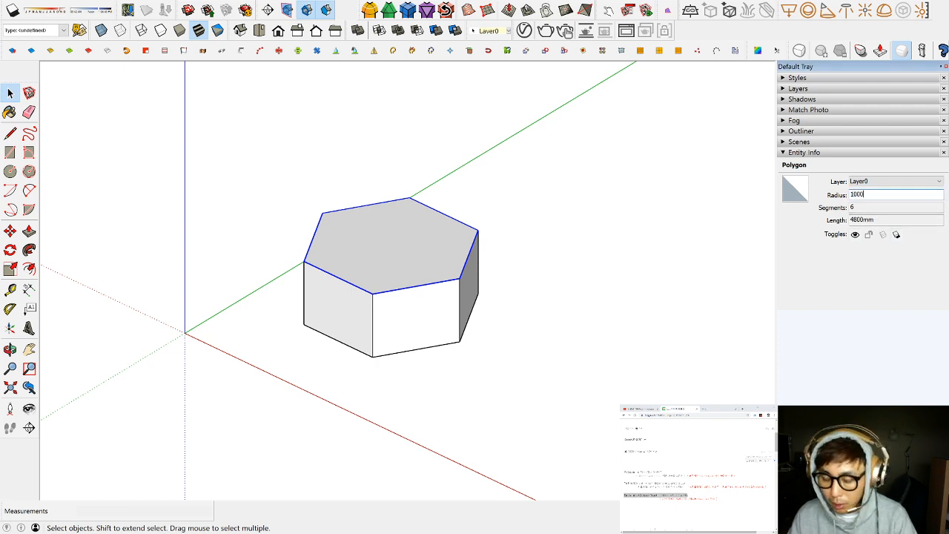
pyautogui.press('Return')
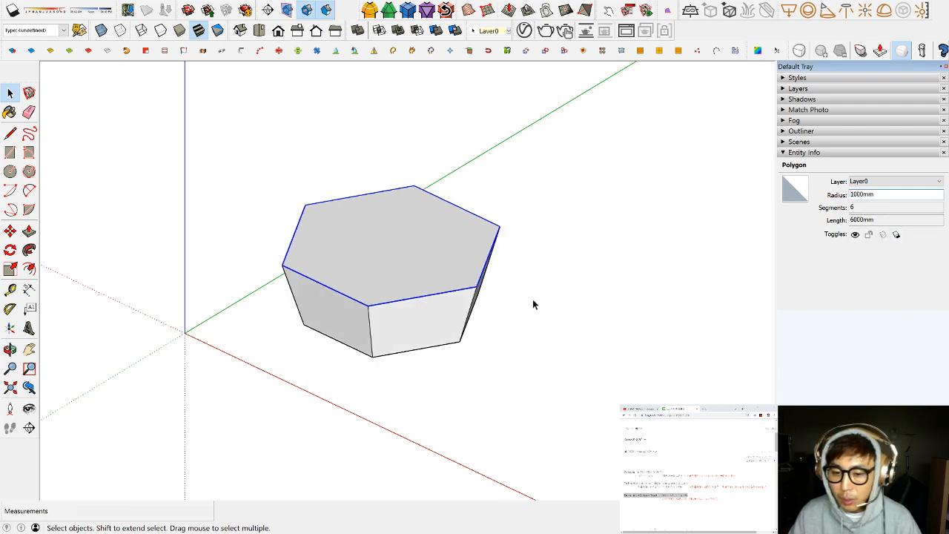
pyautogui.moveTo(532, 304); pyautogui.dragTo(459, 388, button='middle')
pyautogui.scroll(2, 385, 345)
pyautogui.moveTo(394, 227); pyautogui.dragTo(413, 384, button='middle')
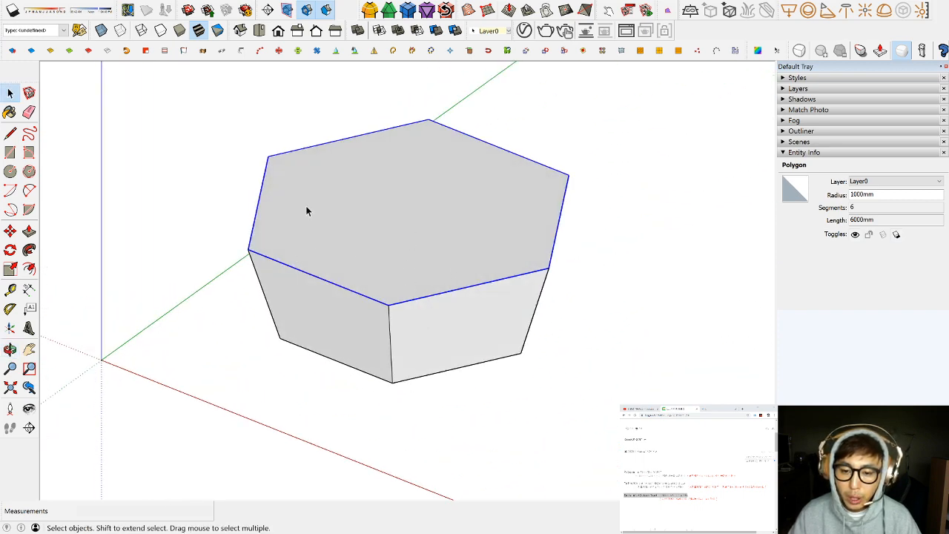
# Highlight the segments value of the prism's top outline in Entity Info and clear the selection
pyautogui.doubleClick(865, 207)
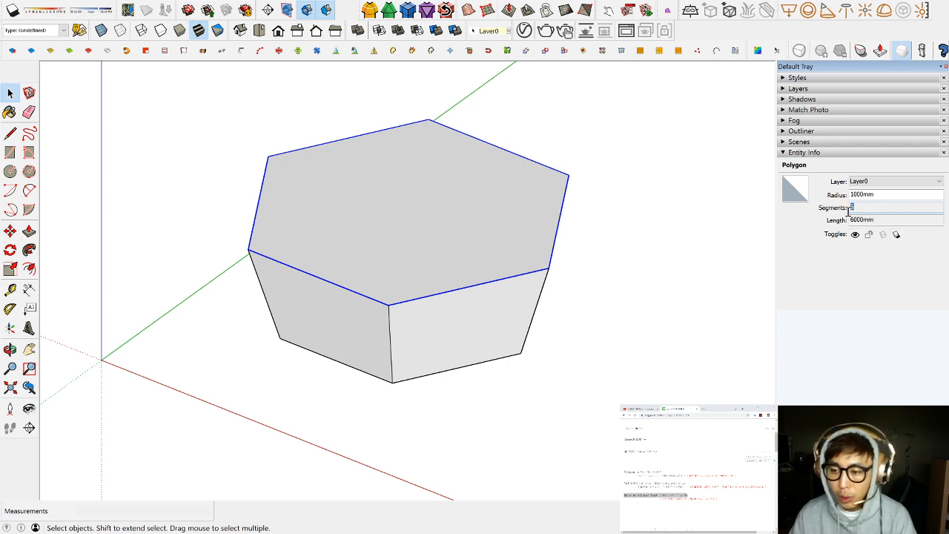
pyautogui.click(593, 324)
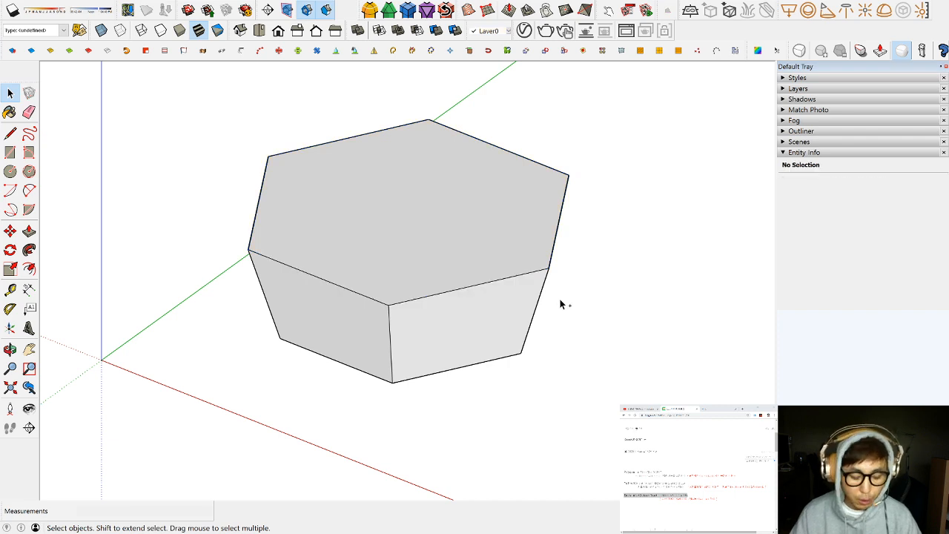
# Undo the last radius change on the prism's top outline and the extrusion of the hexagon
pyautogui.hotkey('ctrl', 'z')
pyautogui.hotkey('ctrl', 'z')
pyautogui.moveTo(483, 311); pyautogui.dragTo(423, 345, button='middle')
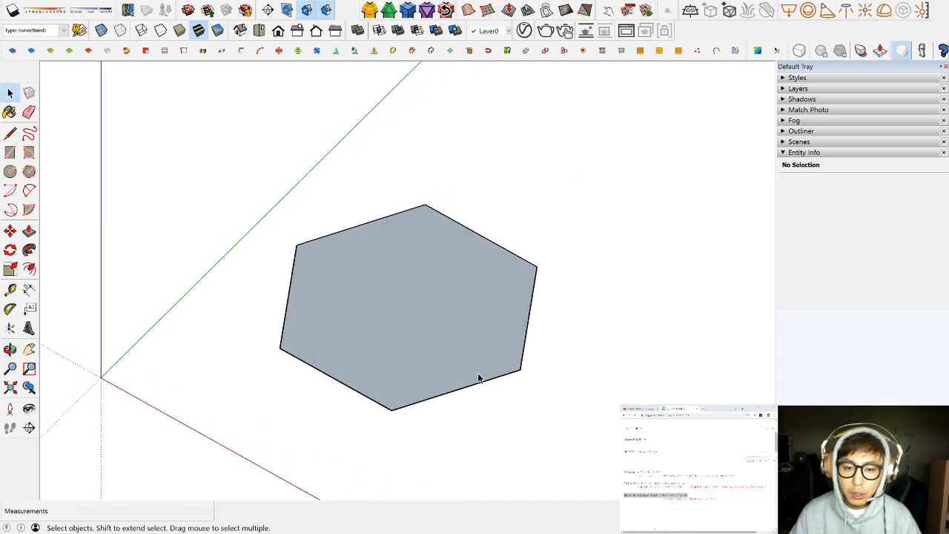
pyautogui.keyDown('shift'); pyautogui.moveTo(492, 334); pyautogui.dragTo(427, 307, button='middle'); pyautogui.keyUp('shift')
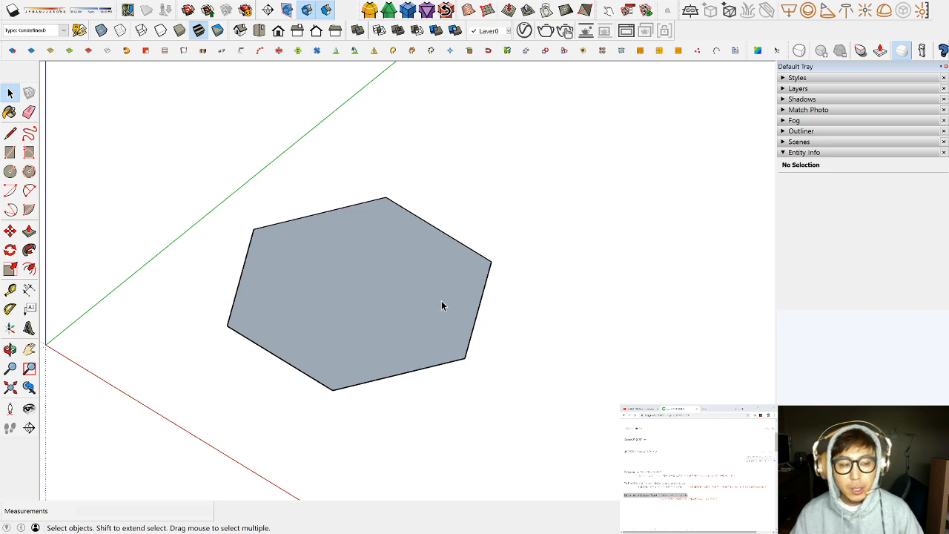
pyautogui.scroll(-2, 306, 293)
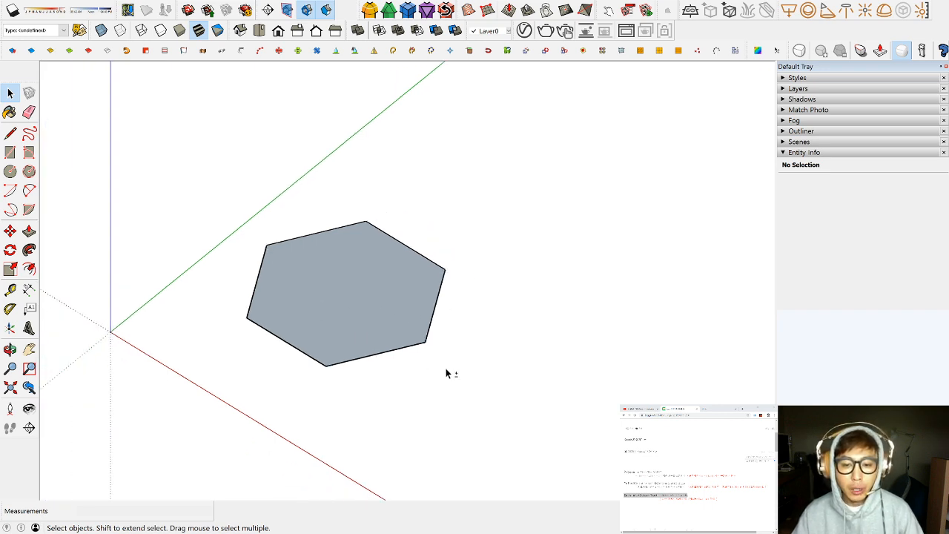
pyautogui.moveTo(445, 373); pyautogui.dragTo(339, 297, button='middle')
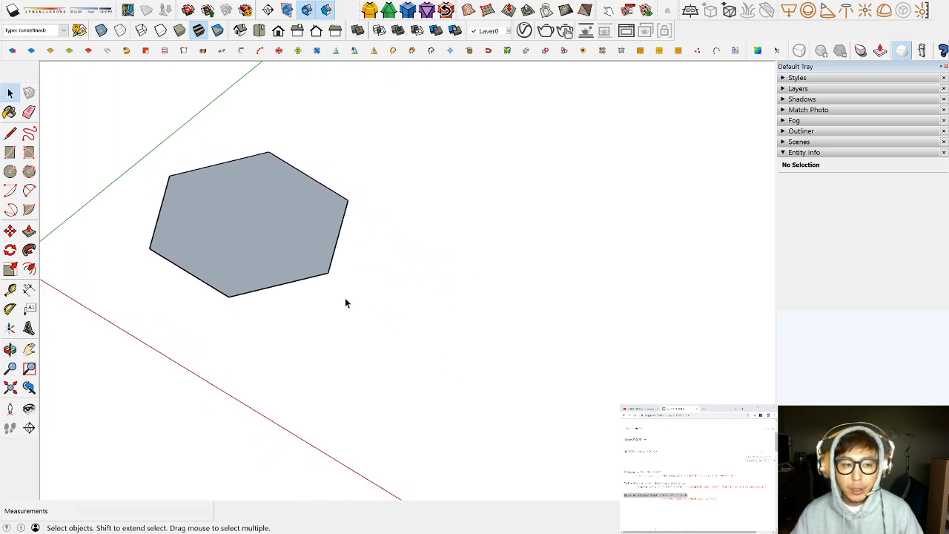
pyautogui.moveTo(370, 334); pyautogui.dragTo(379, 319, button='middle')
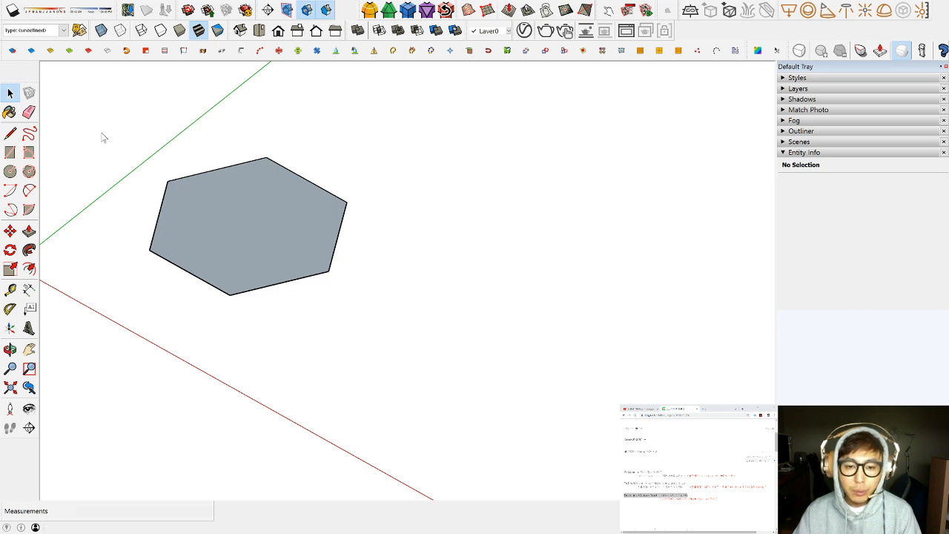
# Examine the filled circle and its bent profile by selecting both together, and select only the circle's outline
pyautogui.scroll(-3, 398, 292)
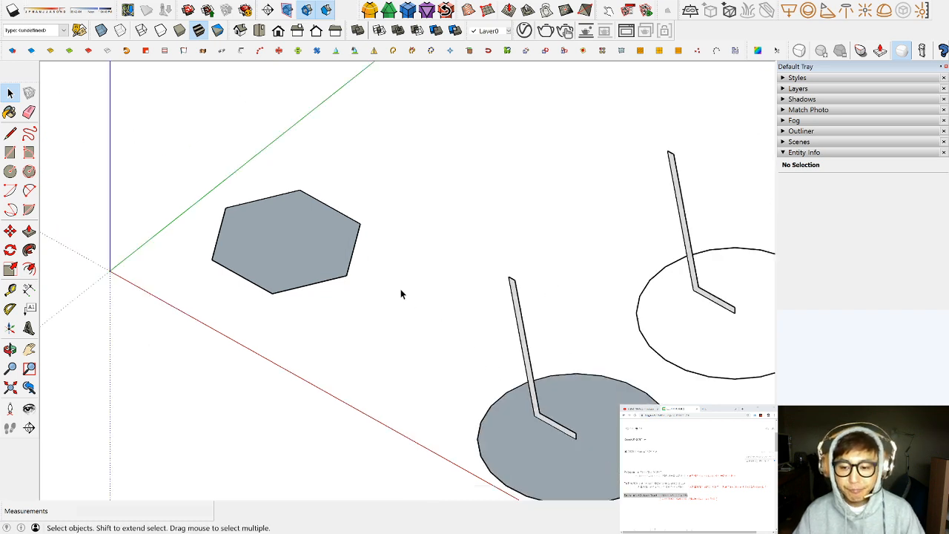
pyautogui.scroll(-4, 519, 354)
pyautogui.moveTo(519, 355); pyautogui.dragTo(509, 314, button='middle')
pyautogui.scroll(3, 530, 347)
pyautogui.moveTo(530, 346); pyautogui.dragTo(482, 413, button='middle')
pyautogui.moveTo(405, 445); pyautogui.dragTo(243, 205)
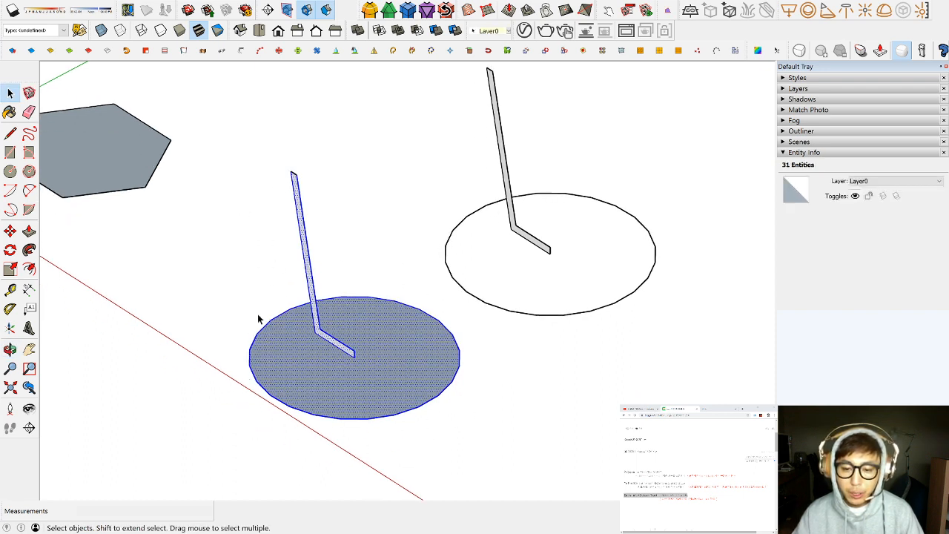
pyautogui.click(348, 295)
pyautogui.click(349, 296)
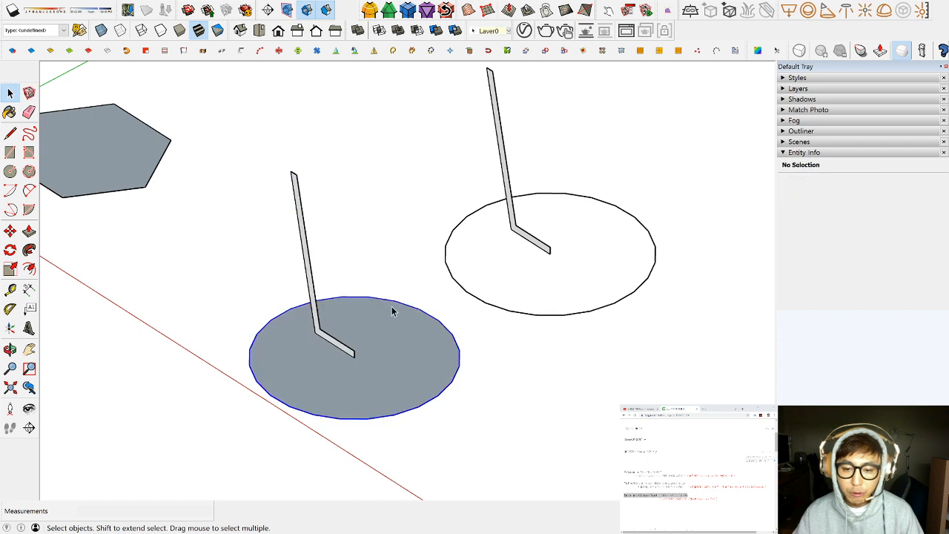
# Select the bent profile standing on the filled circle, inspect its face, and clear the selection
pyautogui.moveTo(275, 143); pyautogui.dragTo(380, 373)
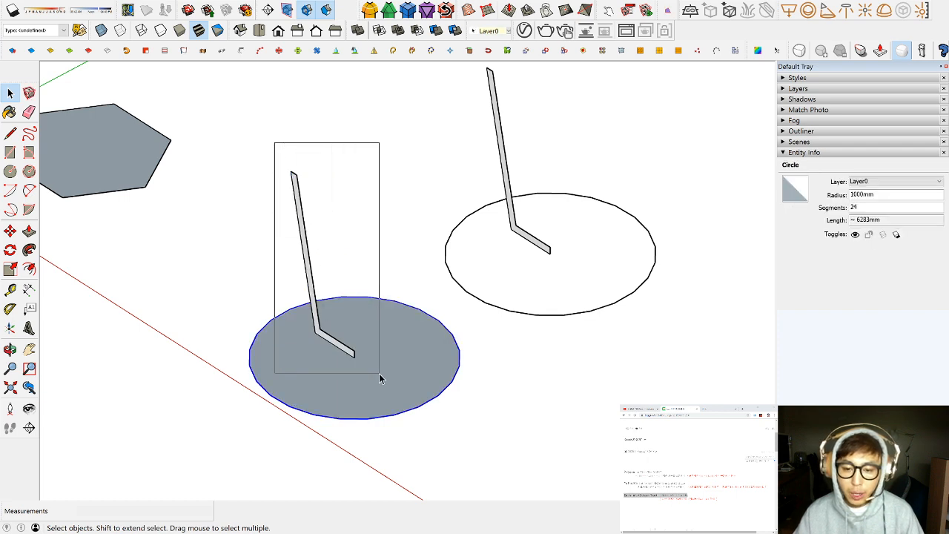
pyautogui.moveTo(379, 374); pyautogui.dragTo(370, 256, button='middle')
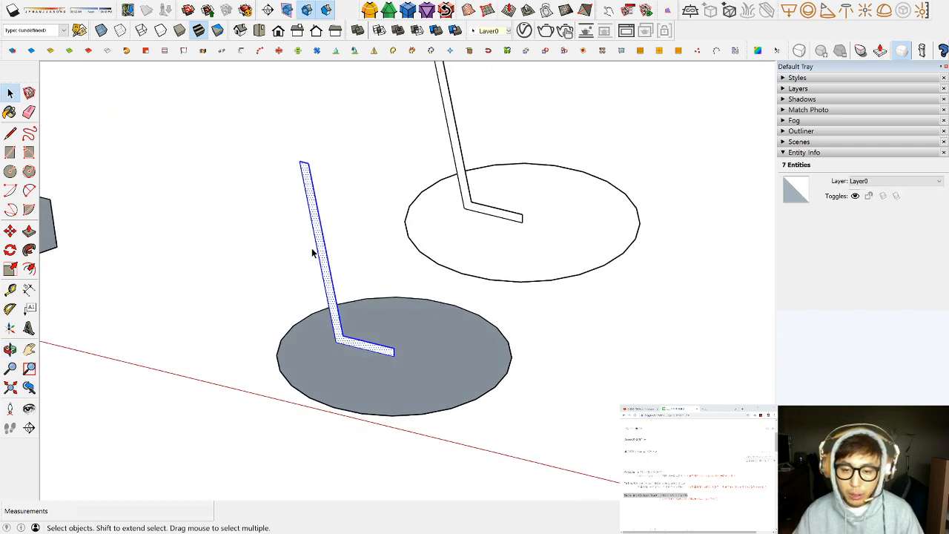
pyautogui.moveTo(356, 356); pyautogui.dragTo(396, 332, button='middle')
pyautogui.scroll(5, 317, 326)
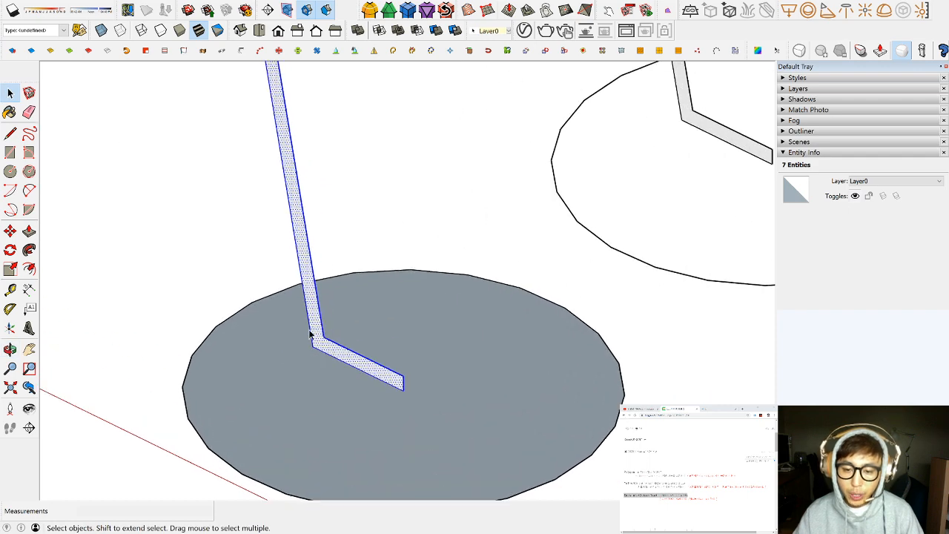
pyautogui.scroll(-3, 320, 326)
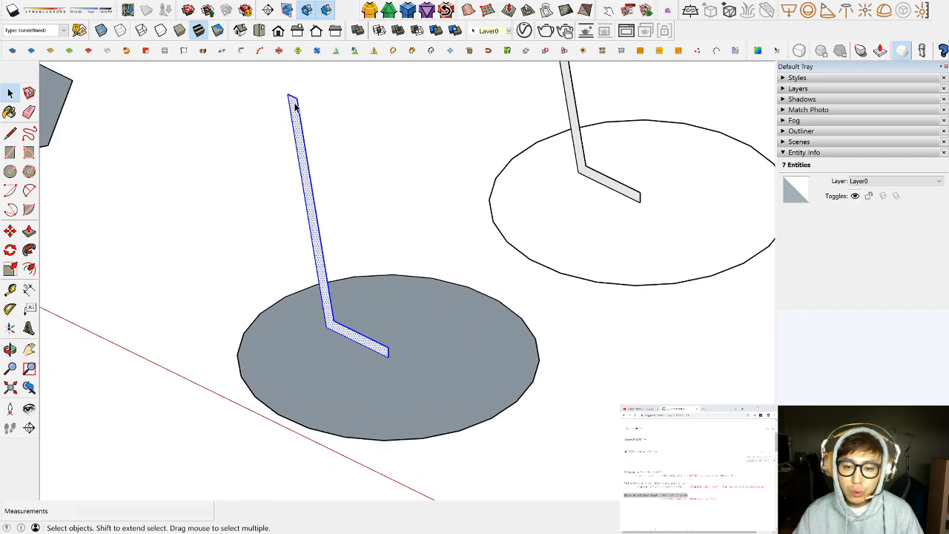
pyautogui.click(299, 125)
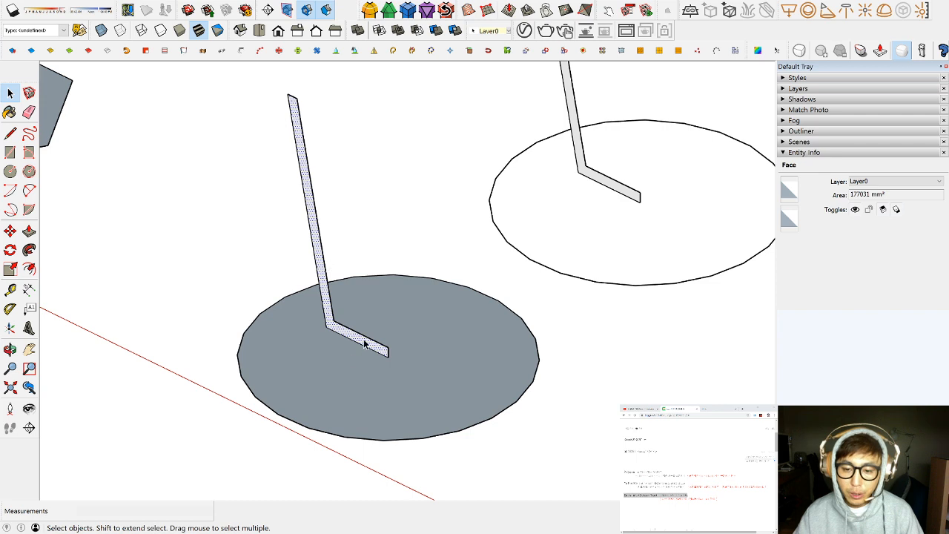
pyautogui.click(403, 256)
pyautogui.scroll(-3, 404, 257)
pyautogui.moveTo(403, 259); pyautogui.dragTo(325, 291, button='middle')
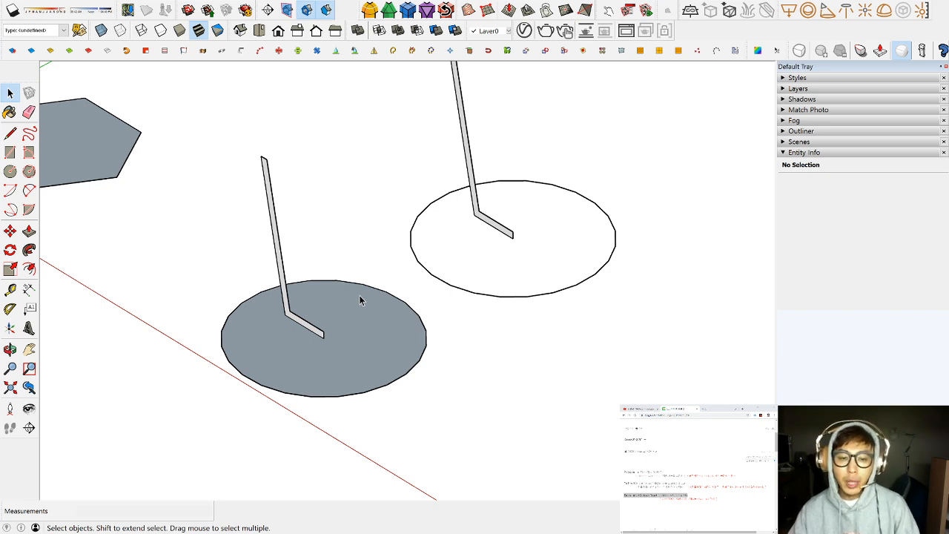
pyautogui.moveTo(323, 331)
pyautogui.mouseDown(button='middle')
pyautogui.moveTo(324, 318)
pyautogui.moveTo(333, 328)
pyautogui.mouseUp(button='middle')
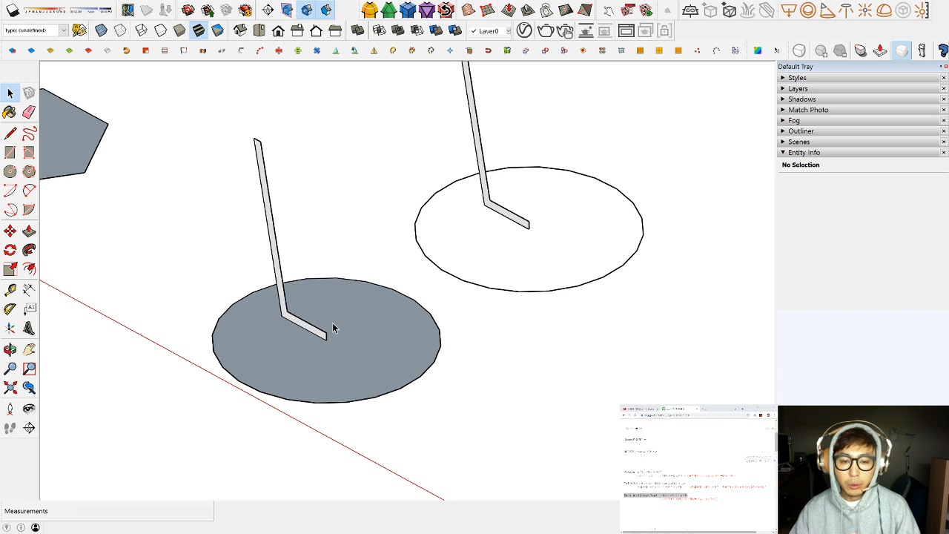
pyautogui.moveTo(332, 328); pyautogui.dragTo(327, 348, button='middle')
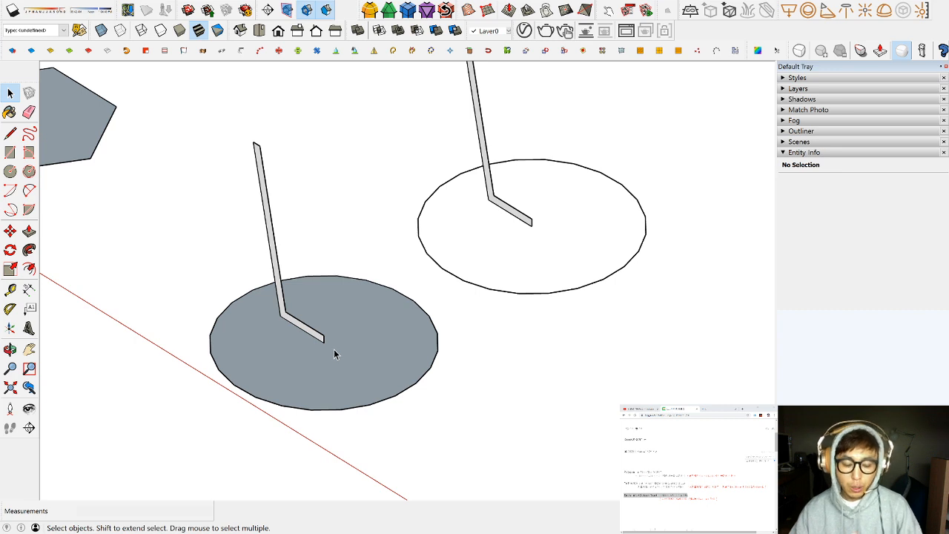
pyautogui.moveTo(409, 368); pyautogui.dragTo(345, 351, button='middle')
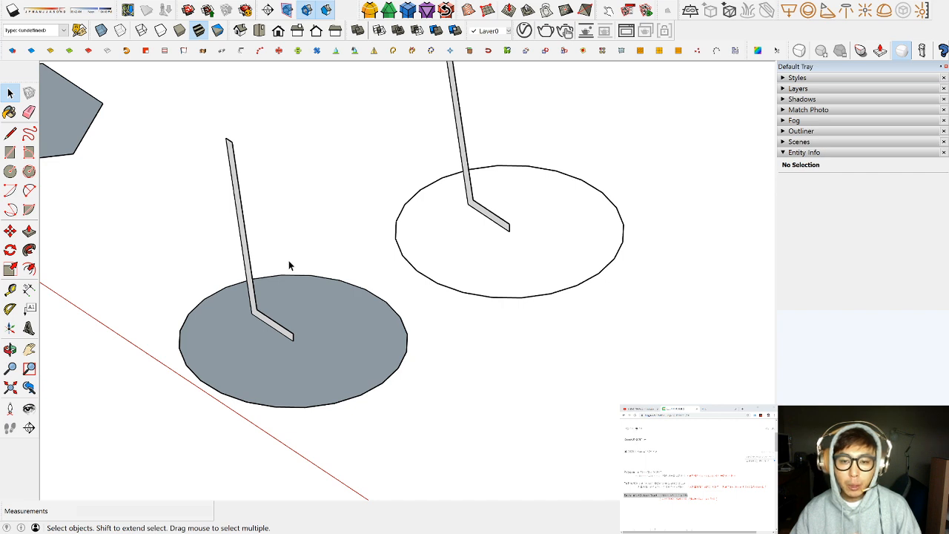
pyautogui.press('o')
pyautogui.moveTo(292, 233); pyautogui.dragTo(291, 234)
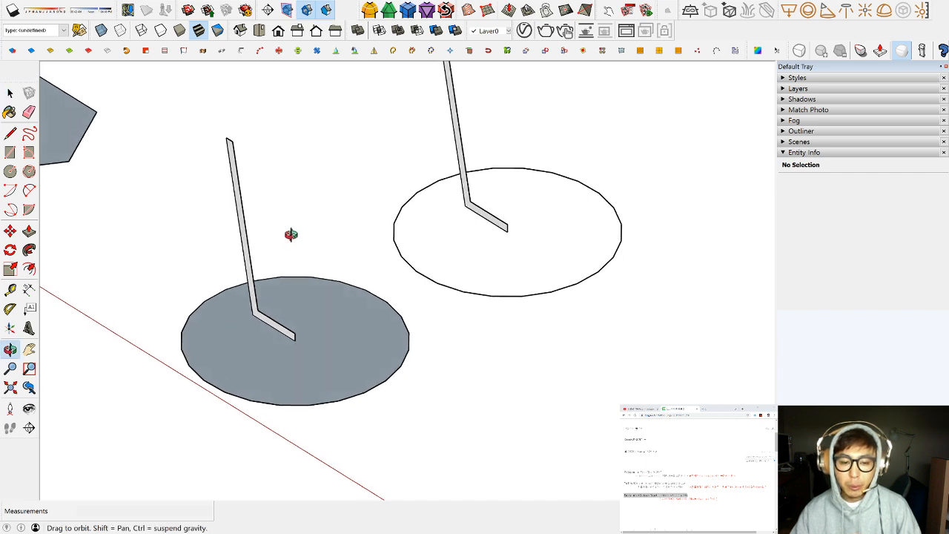
pyautogui.press('space')
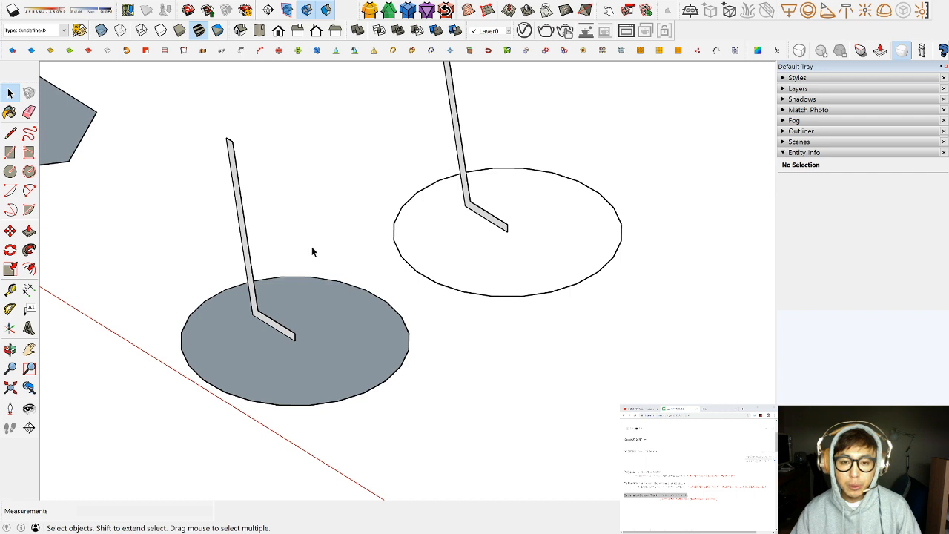
pyautogui.keyDown('shift'); pyautogui.moveTo(325, 248); pyautogui.dragTo(299, 243, button='middle'); pyautogui.keyUp('shift')
pyautogui.scroll(3, 248, 270)
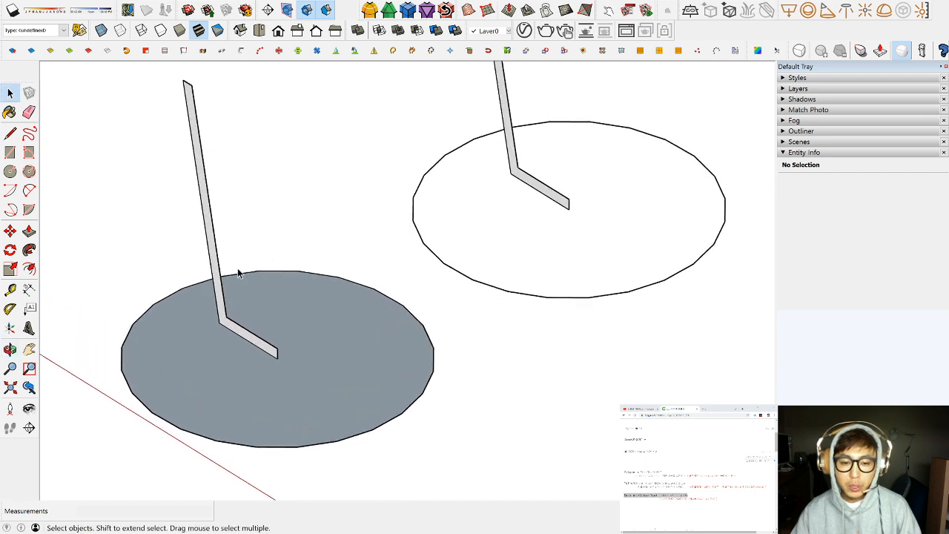
# Try to sweep the bent profile manually around the filled circle's edge with Follow Me, and undo the sweep
pyautogui.click(30, 251)
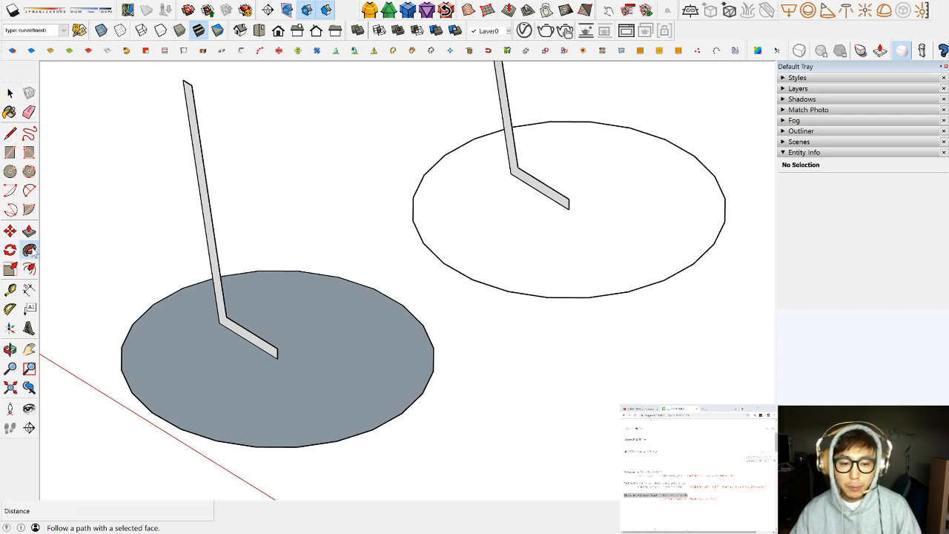
pyautogui.click(207, 210)
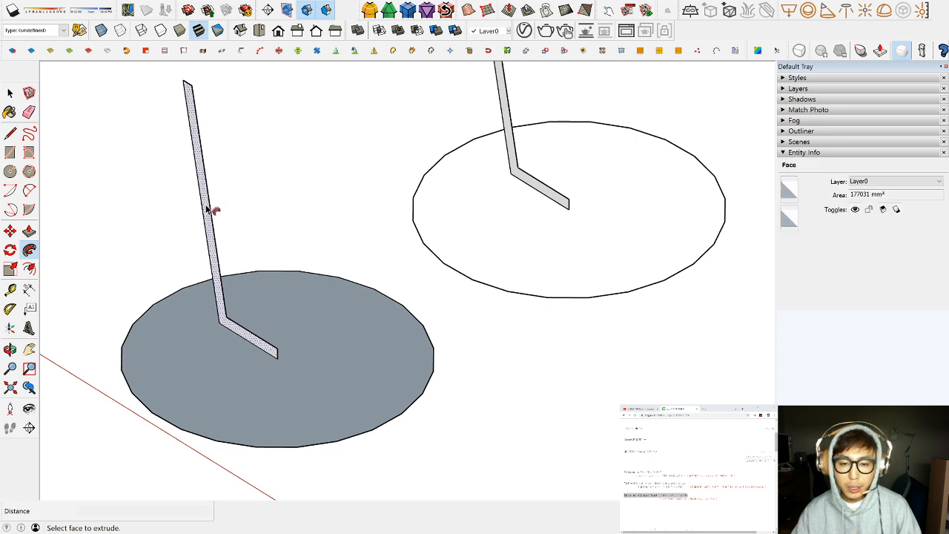
pyautogui.click(208, 210)
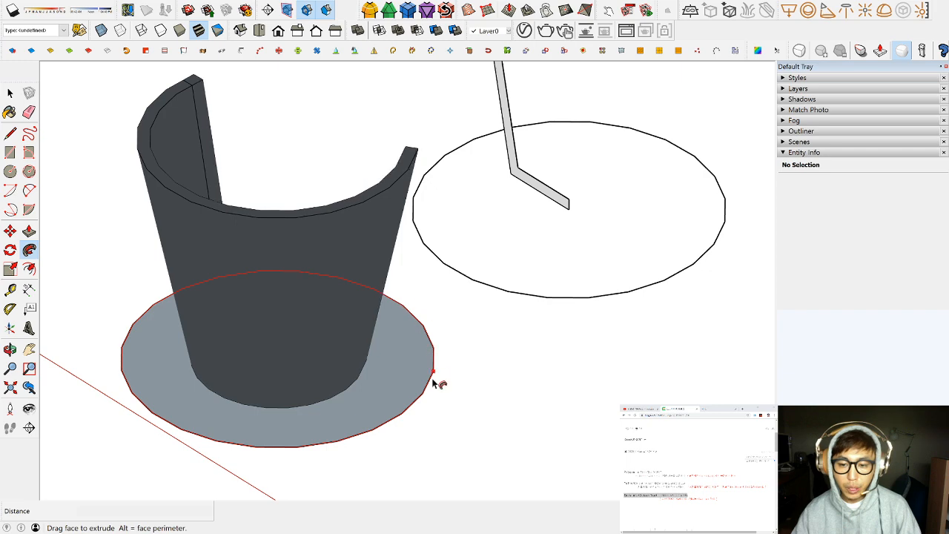
pyautogui.click(393, 298)
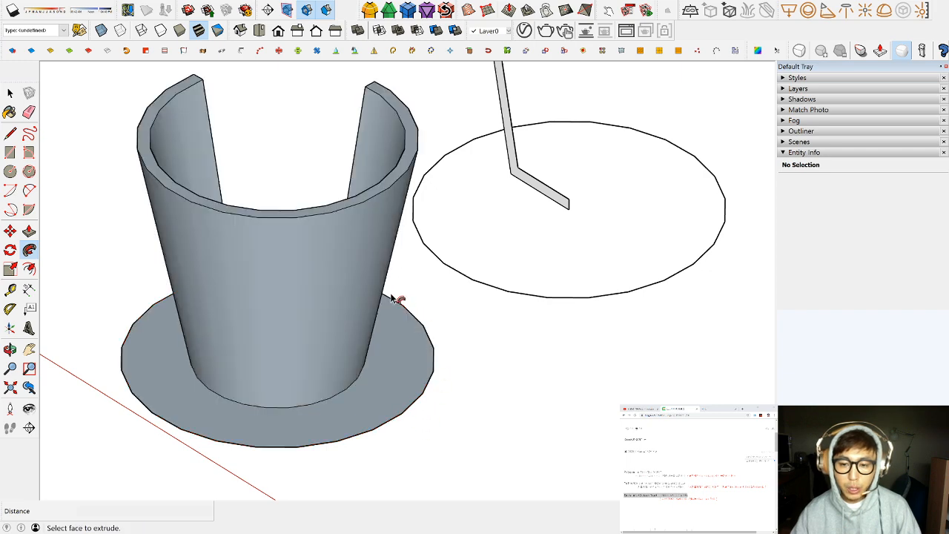
pyautogui.moveTo(392, 304); pyautogui.dragTo(345, 360, button='middle')
pyautogui.hotkey('ctrl', 'z')
pyautogui.press('space')
pyautogui.click(80, 272)
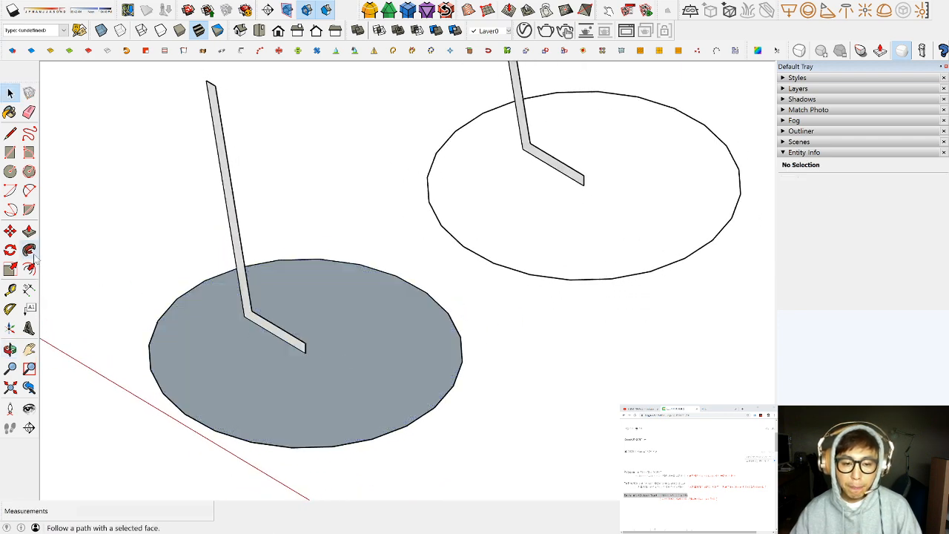
# Sweep the bent profile around the whole filled circle with Follow Me, using the preselected circle face as the path, and undo the sweep
pyautogui.click(204, 346)
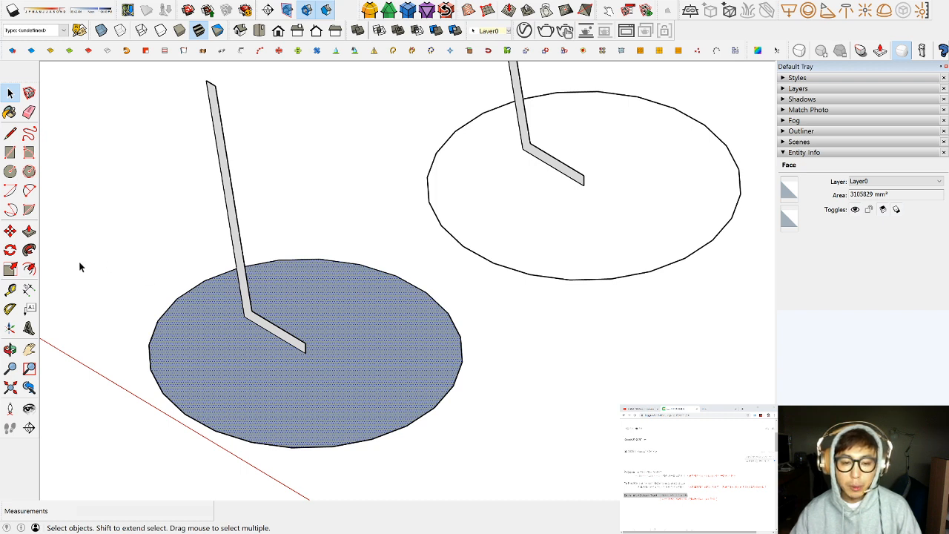
pyautogui.click(116, 248)
pyautogui.moveTo(173, 298)
pyautogui.mouseDown(button='middle')
pyautogui.moveTo(168, 280)
pyautogui.moveTo(182, 302)
pyautogui.mouseUp(button='middle')
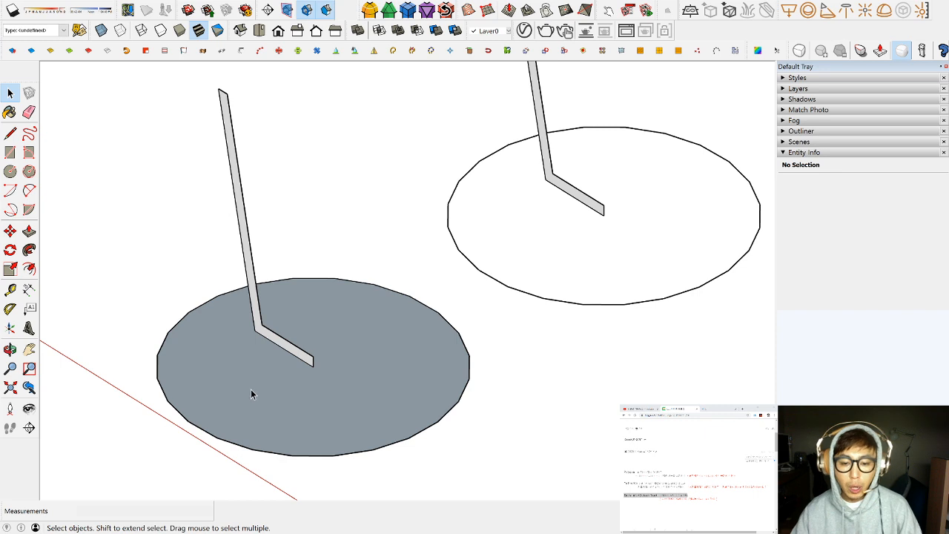
pyautogui.click(380, 371)
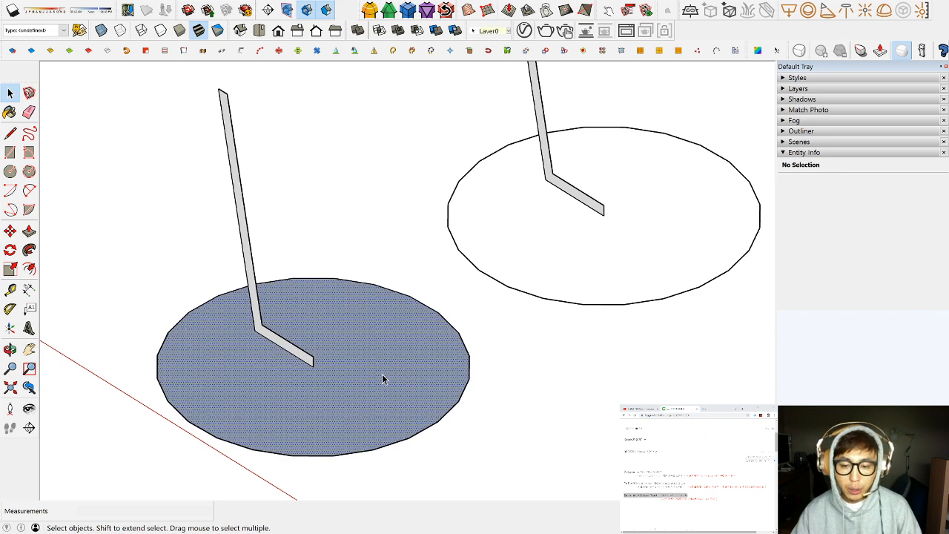
pyautogui.click(28, 250)
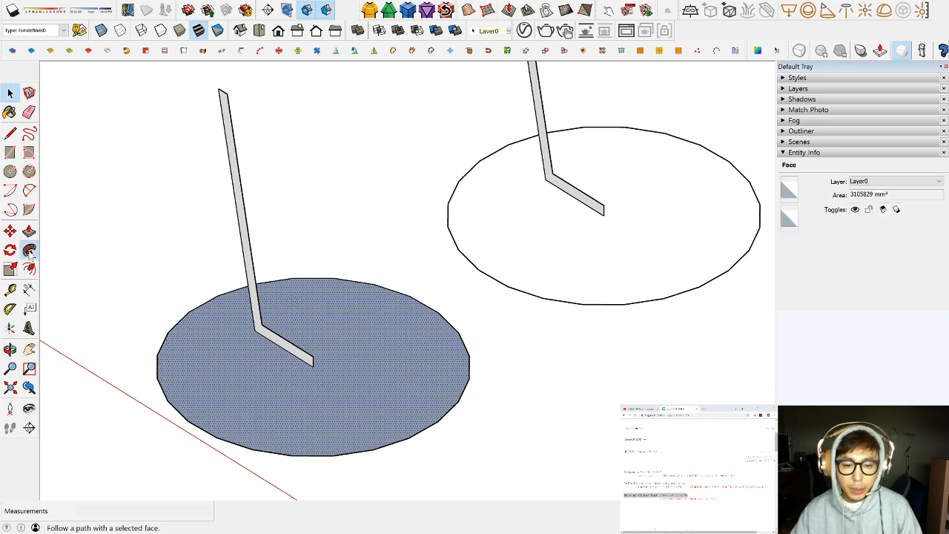
pyautogui.keyDown('alt'); pyautogui.click(237, 158); pyautogui.keyUp('alt')
pyautogui.moveTo(237, 159); pyautogui.dragTo(240, 218, button='middle')
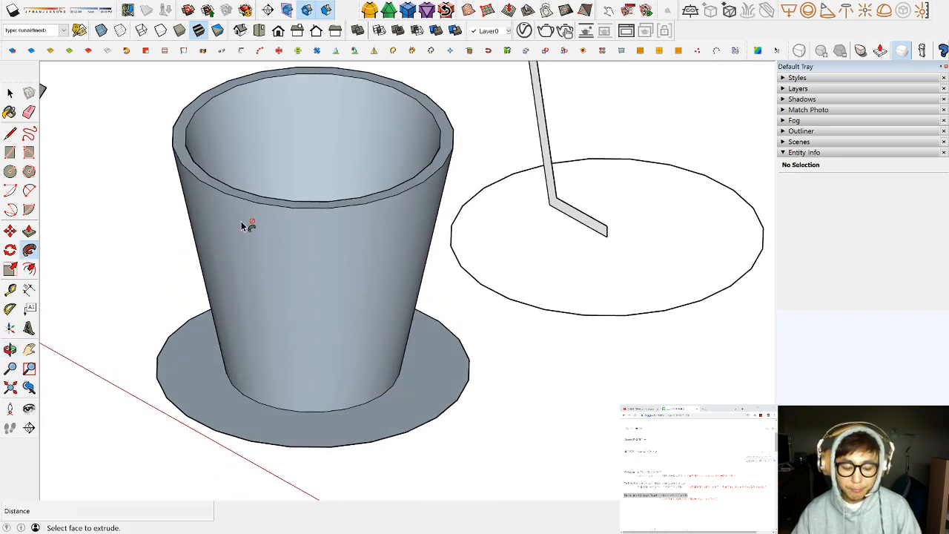
pyautogui.hotkey('ctrl', 'z')
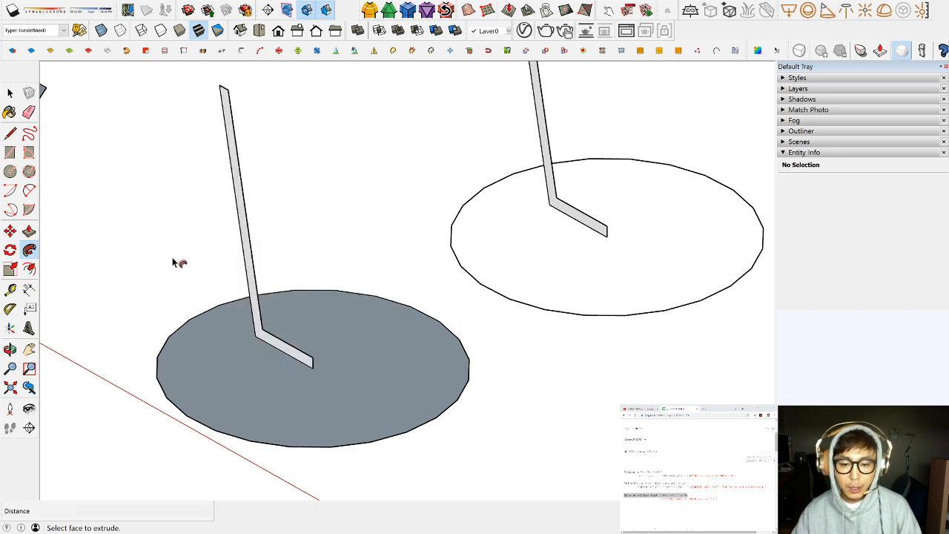
pyautogui.press('space')
pyautogui.moveTo(142, 269)
pyautogui.mouseDown(button='middle')
pyautogui.moveTo(159, 277)
pyautogui.moveTo(148, 282)
pyautogui.mouseUp(button='middle')
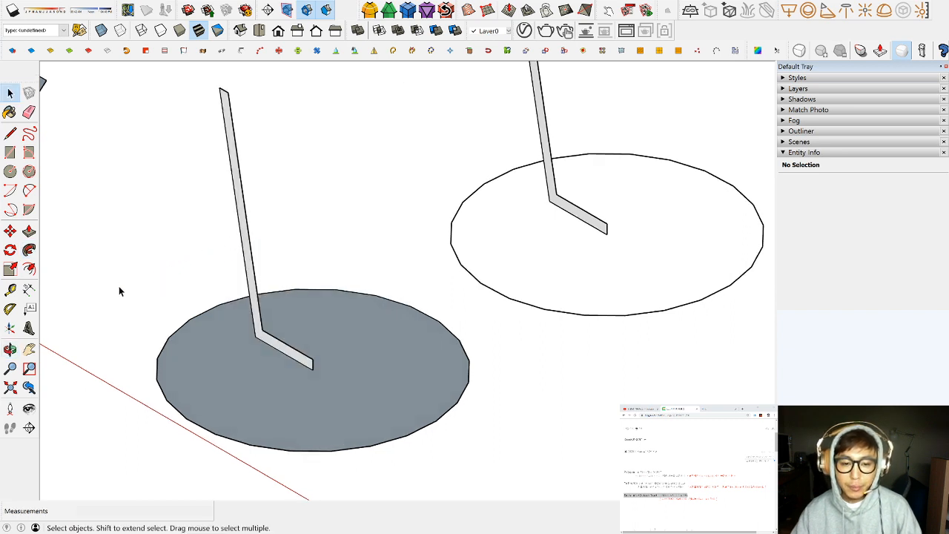
# Try a manual Follow Me sweep of the bent profile partway around the filled circle's edge, and undo it
pyautogui.click(30, 251)
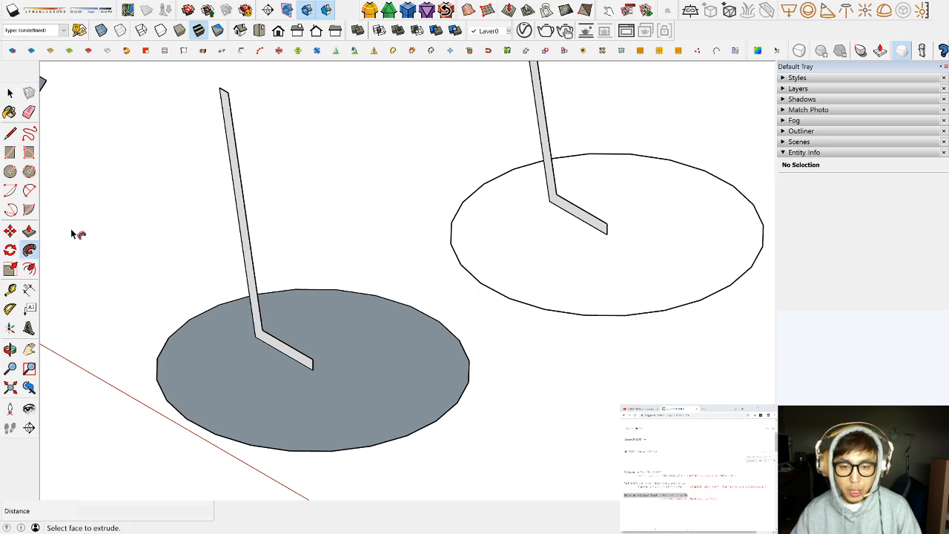
pyautogui.click(228, 127)
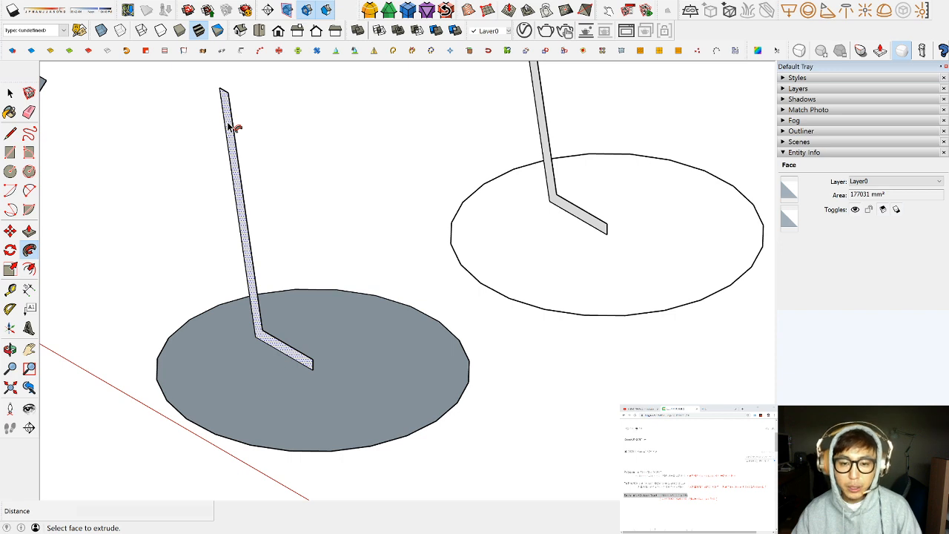
pyautogui.click(230, 127)
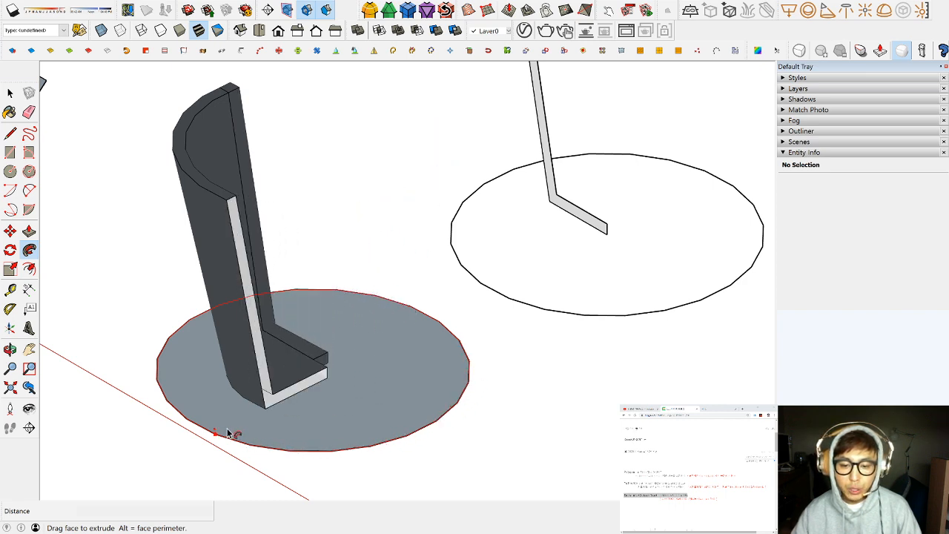
pyautogui.click(441, 324)
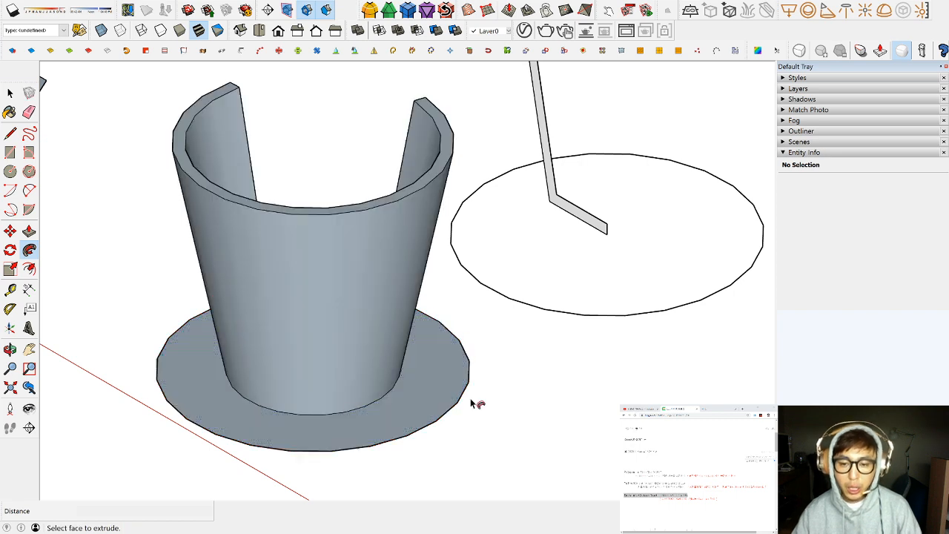
pyautogui.hotkey('ctrl', 'z')
pyautogui.press('space')
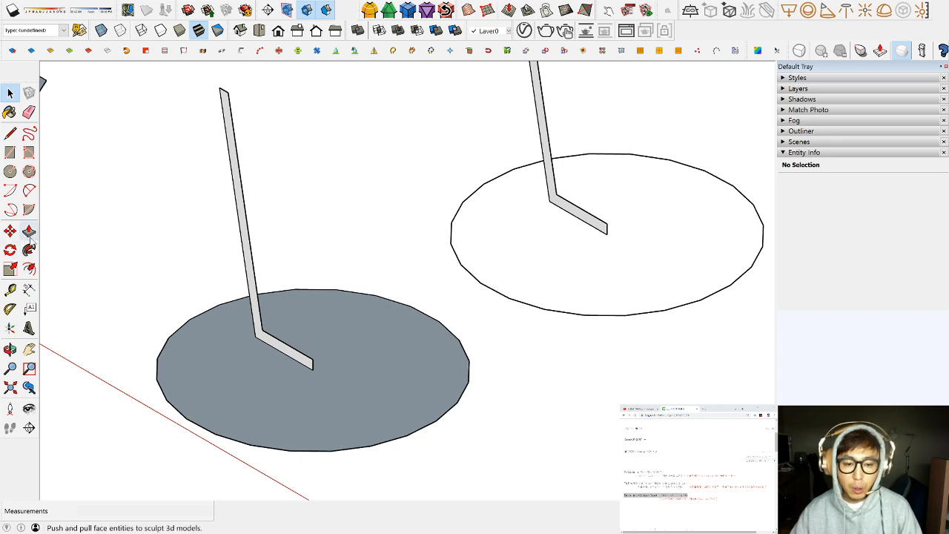
# Select the filled circle's face as the path and sweep the bent profile around it with Follow Me to form a cup
pyautogui.moveTo(310, 381); pyautogui.dragTo(319, 400, button='middle')
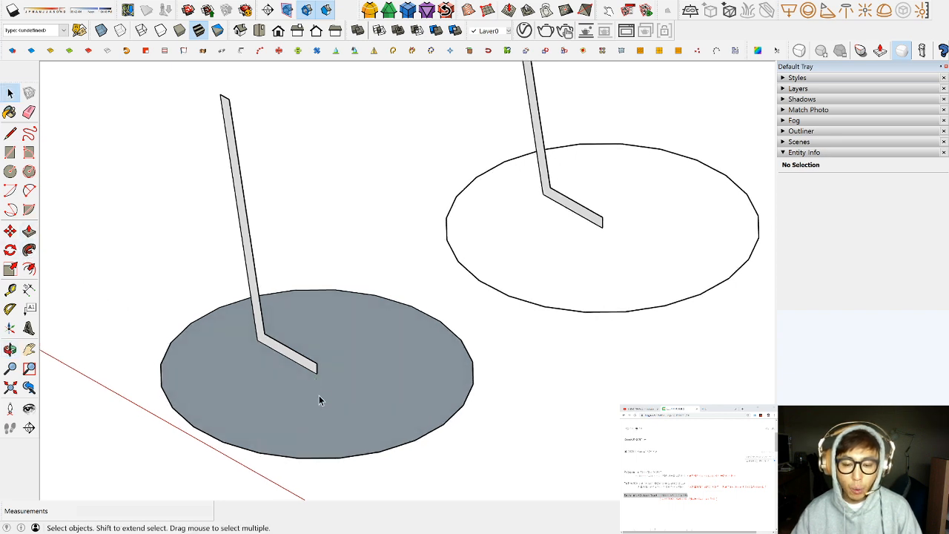
pyautogui.click(391, 357)
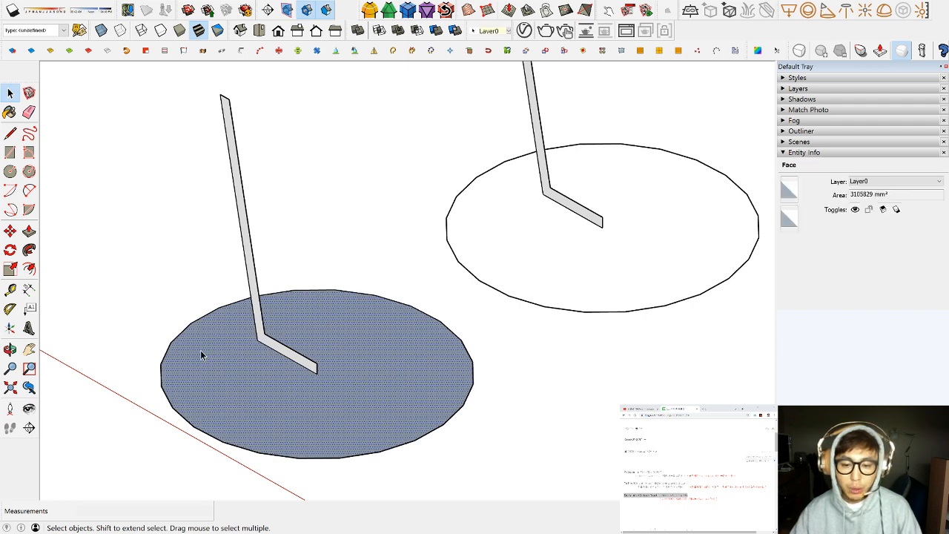
pyautogui.click(28, 250)
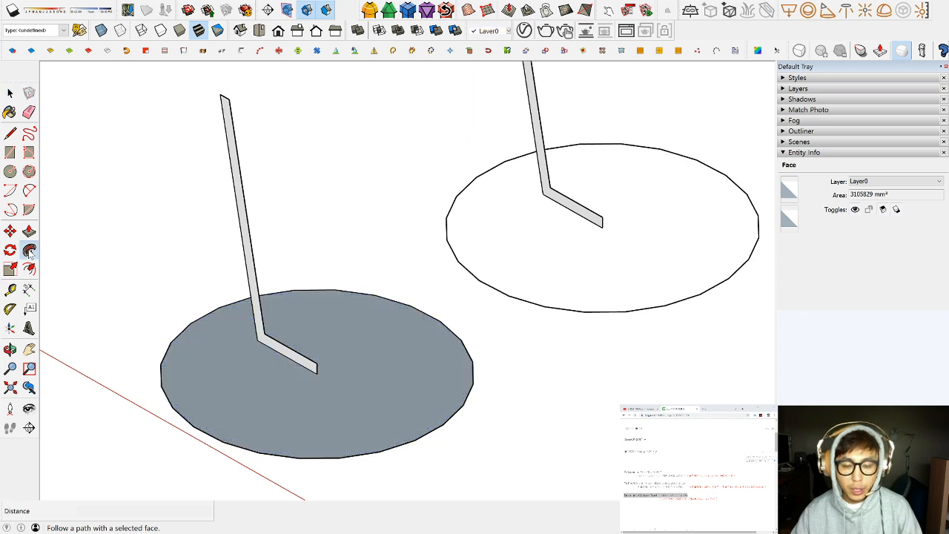
pyautogui.click(237, 170)
pyautogui.click(236, 170)
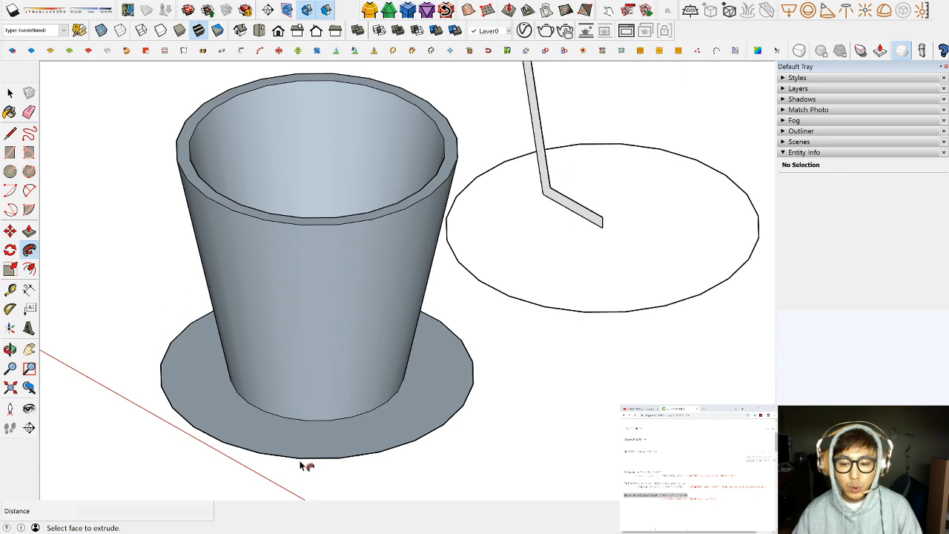
# Try deleting the flat ring face around the cup's base from below, and restore it
pyautogui.moveTo(375, 211); pyautogui.dragTo(316, 262, button='middle')
pyautogui.press('p')
pyautogui.moveTo(322, 324); pyautogui.dragTo(355, 416, button='middle')
pyautogui.press('p')
pyautogui.press('space')
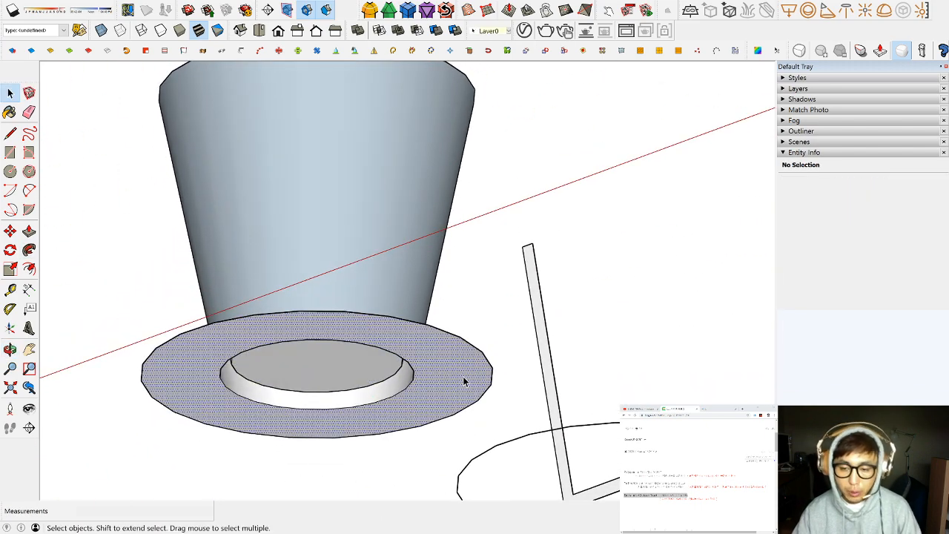
pyautogui.click(463, 376)
pyautogui.press('Delete')
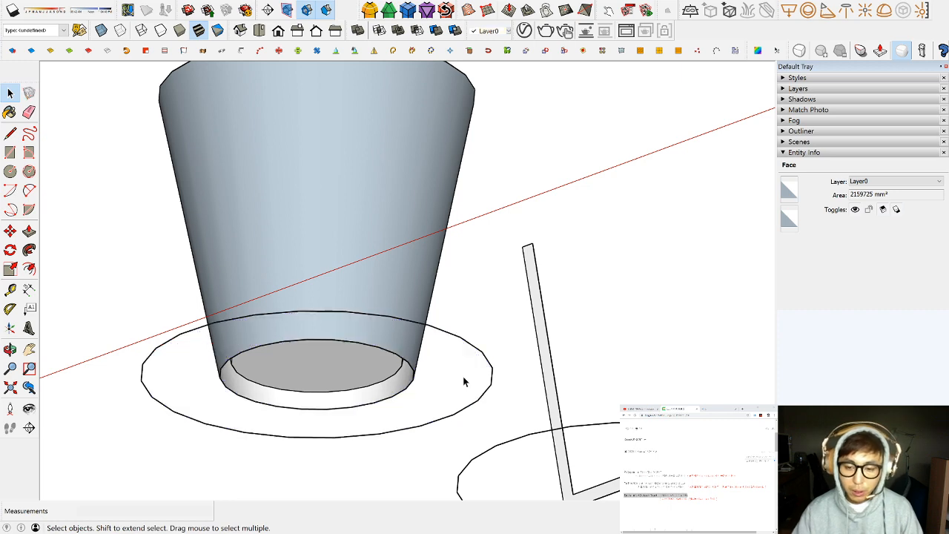
pyautogui.moveTo(339, 376); pyautogui.dragTo(378, 324, button='middle')
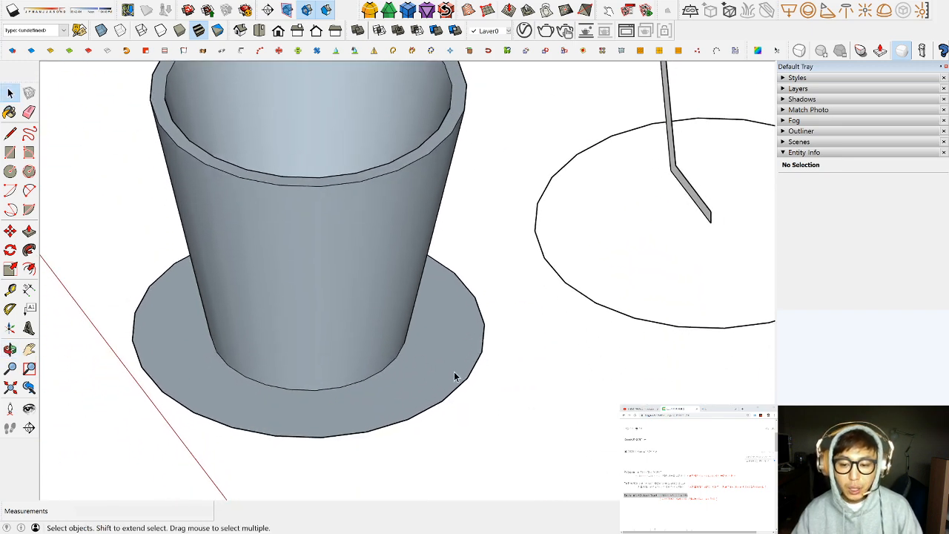
# Examine the ring face, the surrounding circle outline and the cup's outer surface by selecting each one in turn
pyautogui.click(432, 371)
pyautogui.moveTo(427, 367)
pyautogui.mouseDown(button='middle')
pyautogui.moveTo(415, 384)
pyautogui.moveTo(421, 396)
pyautogui.moveTo(429, 384)
pyautogui.mouseUp(button='middle')
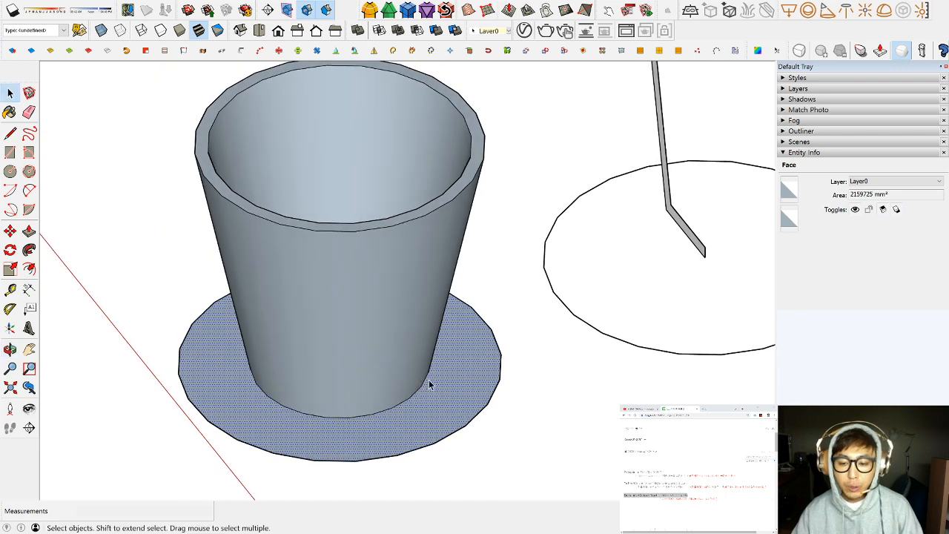
pyautogui.click(496, 349)
pyautogui.moveTo(497, 348); pyautogui.dragTo(424, 380, button='middle')
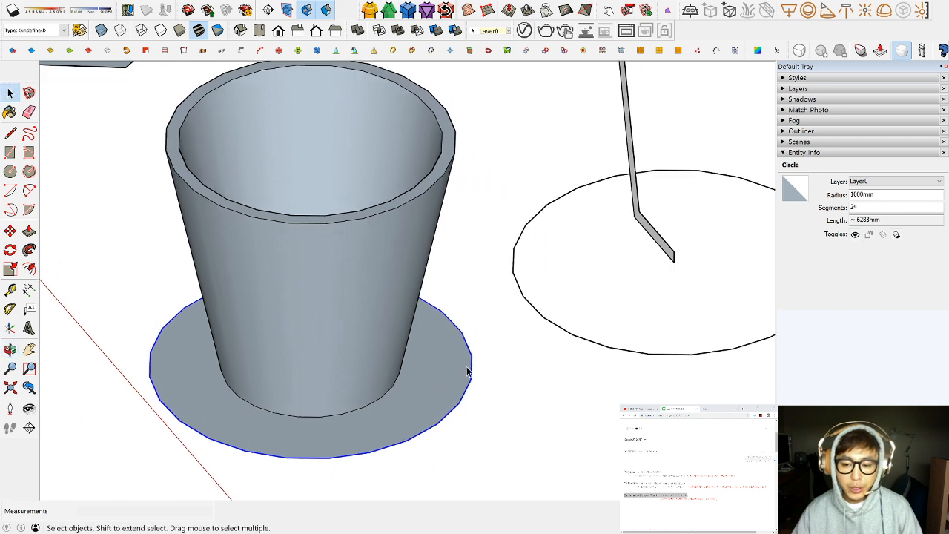
pyautogui.click(335, 267)
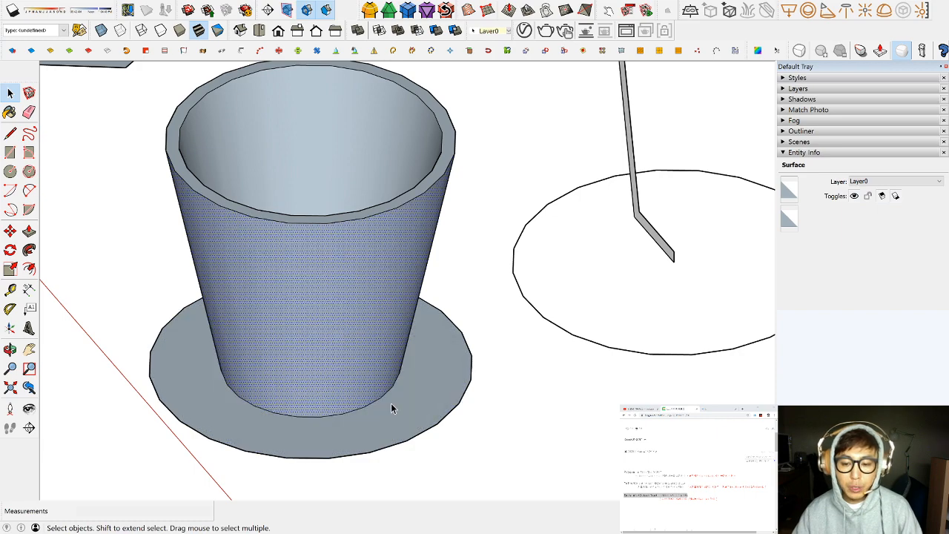
pyautogui.moveTo(407, 426); pyautogui.dragTo(306, 363, button='middle')
pyautogui.scroll(-3, 234, 293)
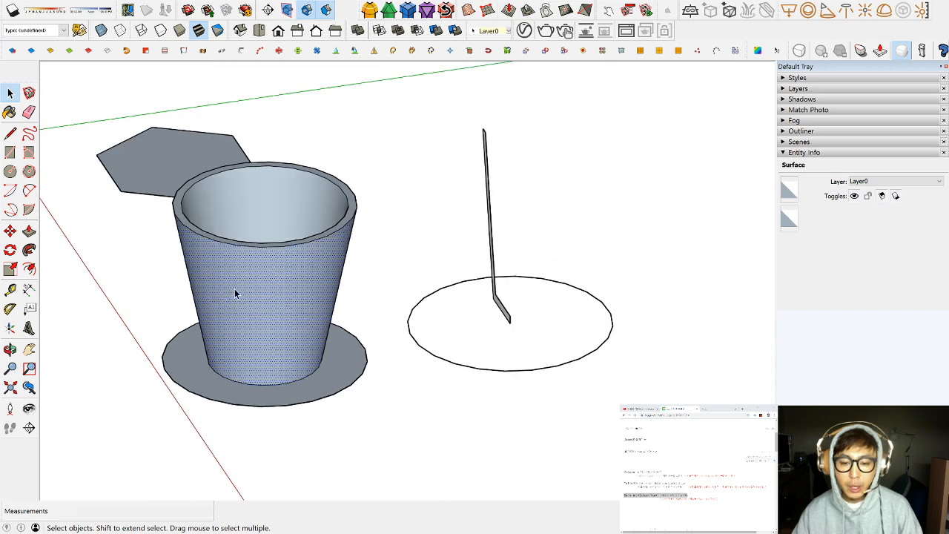
pyautogui.moveTo(234, 293); pyautogui.dragTo(312, 356, button='middle')
pyautogui.click(398, 408)
pyautogui.moveTo(398, 409); pyautogui.dragTo(451, 326, button='middle')
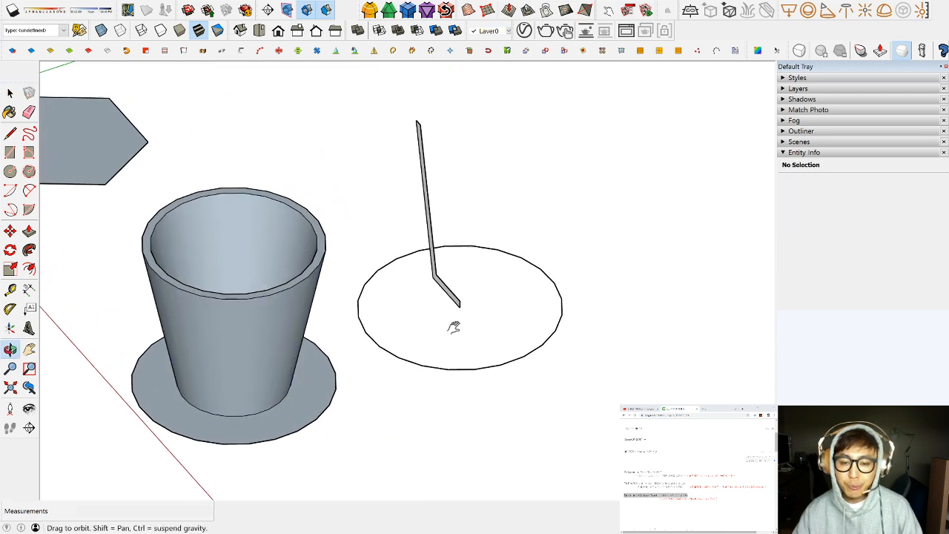
# Examine the unfilled circle by selecting its outline and checking its empty interior for a face
pyautogui.click(511, 344)
pyautogui.moveTo(502, 332); pyautogui.dragTo(541, 349, button='middle')
pyautogui.scroll(4, 493, 288)
pyautogui.click(531, 282)
pyautogui.click(553, 372)
pyautogui.moveTo(459, 213); pyautogui.dragTo(514, 354, button='middle')
pyautogui.click(489, 330)
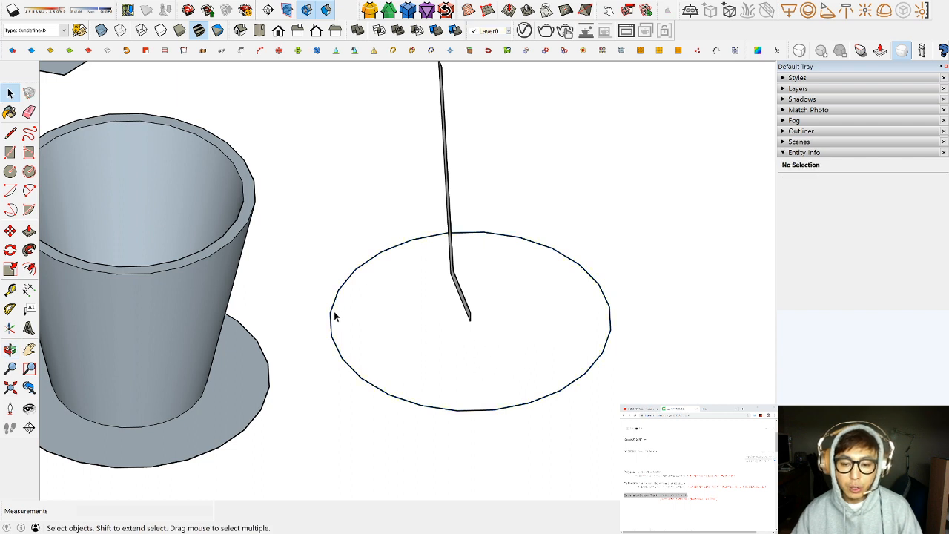
pyautogui.click(335, 318)
pyautogui.moveTo(333, 329); pyautogui.dragTo(502, 351, button='middle')
pyautogui.click(490, 376)
pyautogui.scroll(-2, 479, 360)
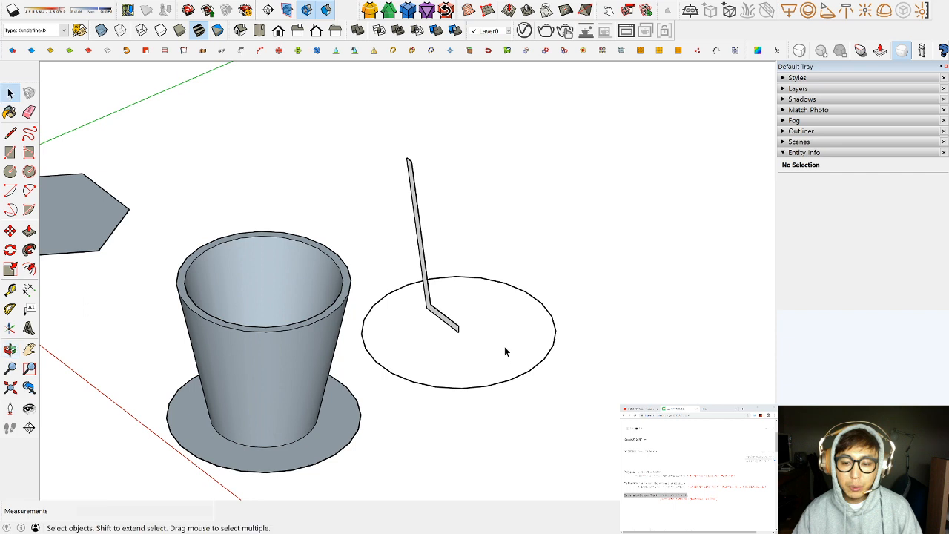
# Select the unfilled circle's outline as the path and sweep the second bent profile around it with Follow Me to form another cup
pyautogui.scroll(2, 505, 349)
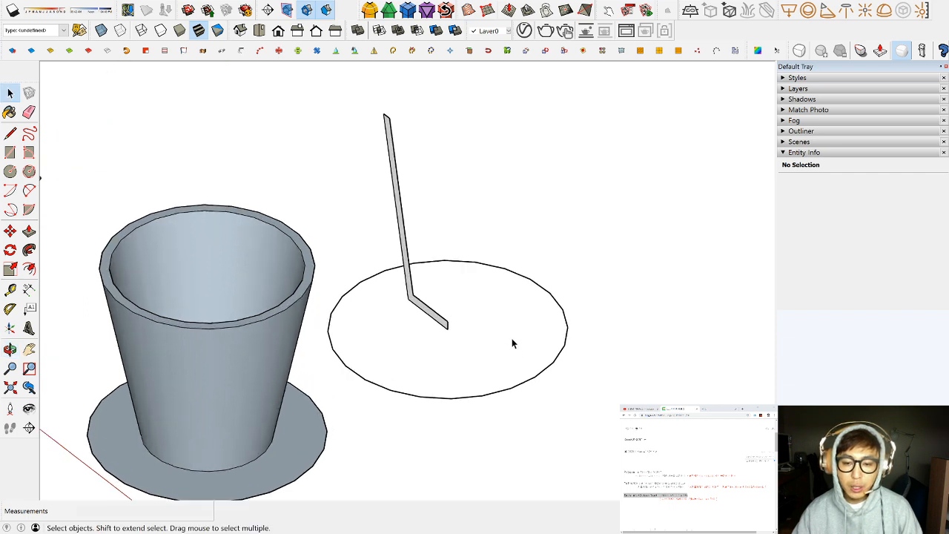
pyautogui.moveTo(512, 343); pyautogui.dragTo(530, 360, button='middle')
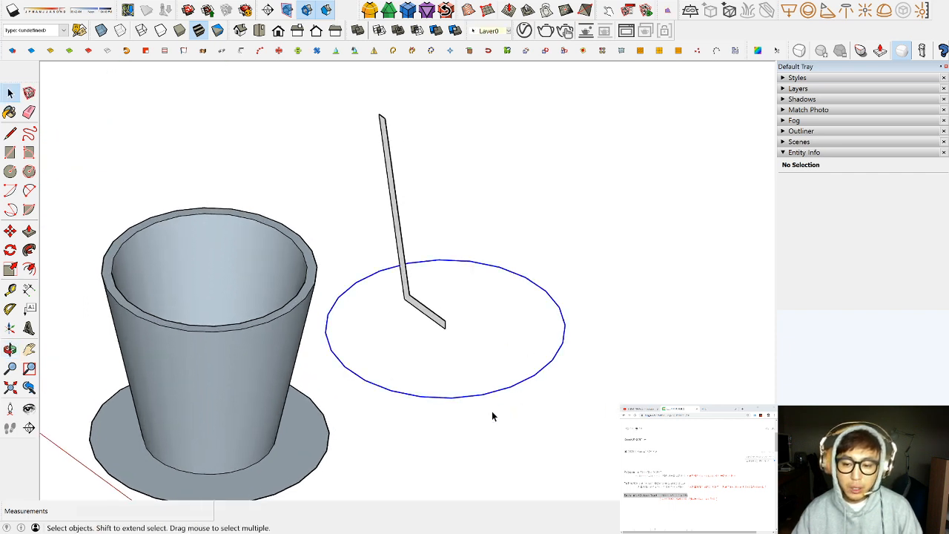
pyautogui.click(561, 353)
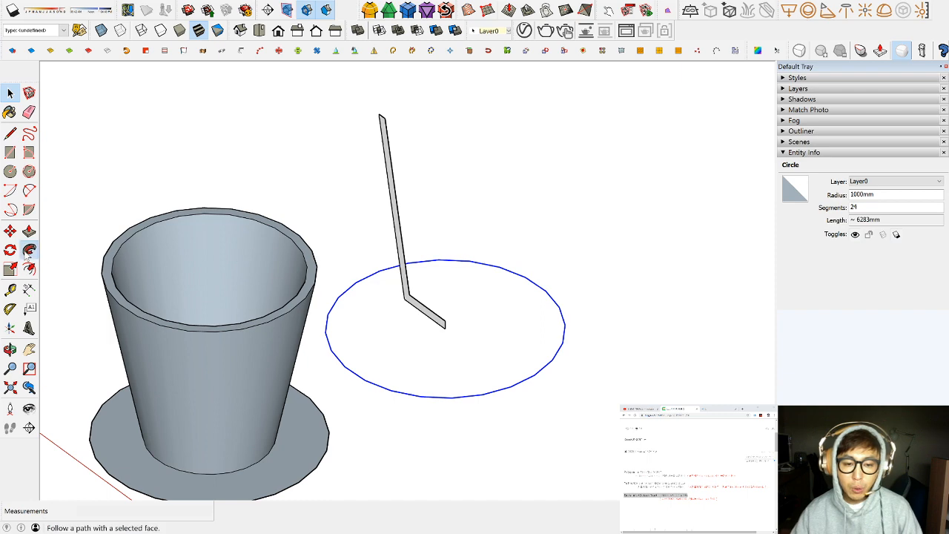
pyautogui.click(29, 250)
pyautogui.click(387, 153)
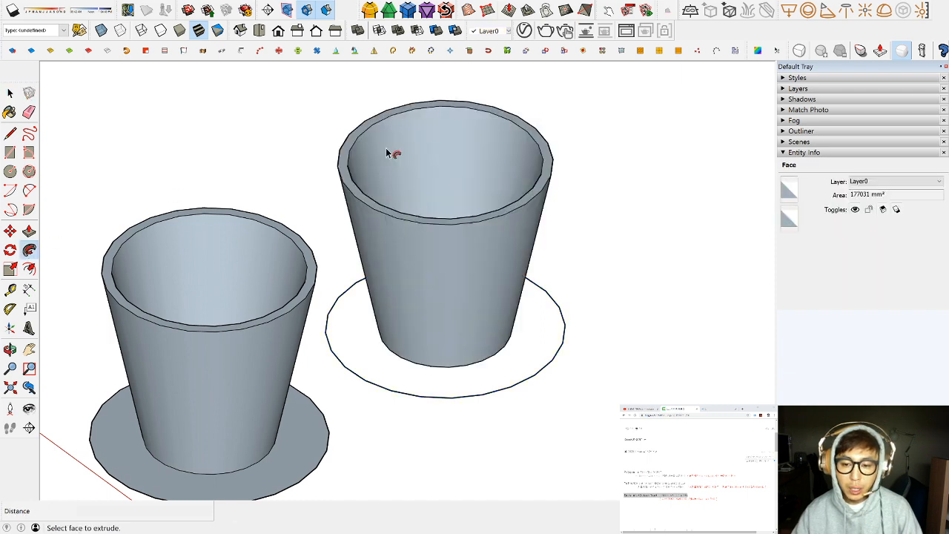
# Examine both cups from above and below to compare their bases and surrounding circles
pyautogui.moveTo(387, 152); pyautogui.dragTo(432, 155, button='middle')
pyautogui.press('p')
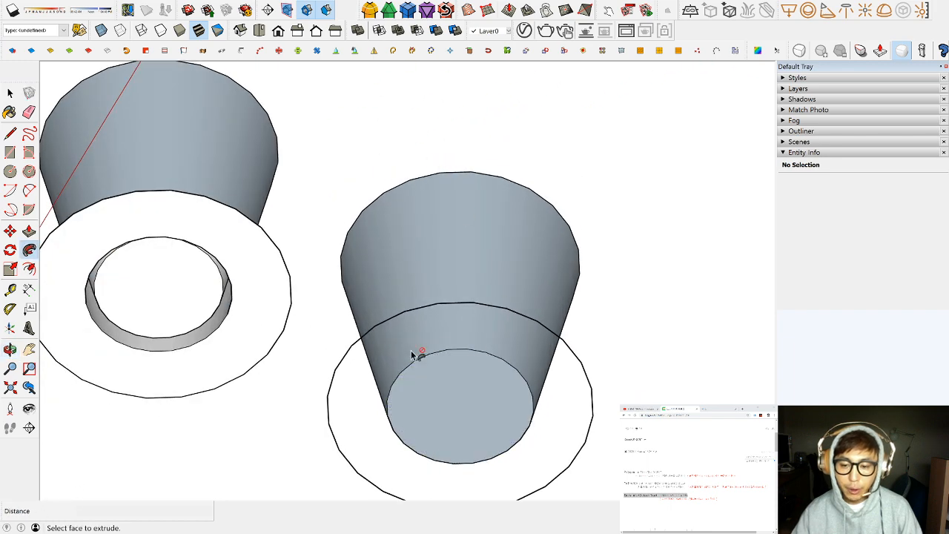
pyautogui.moveTo(522, 320); pyautogui.dragTo(493, 381, button='middle')
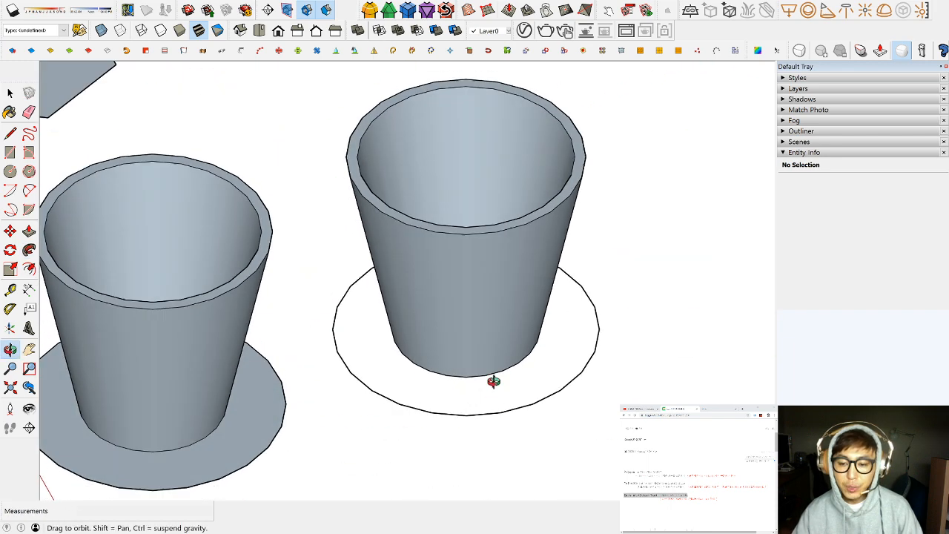
pyautogui.press('space')
pyautogui.scroll(-2, 495, 362)
pyautogui.keyDown('shift'); pyautogui.moveTo(369, 362); pyautogui.dragTo(402, 366, button='middle'); pyautogui.keyUp('shift')
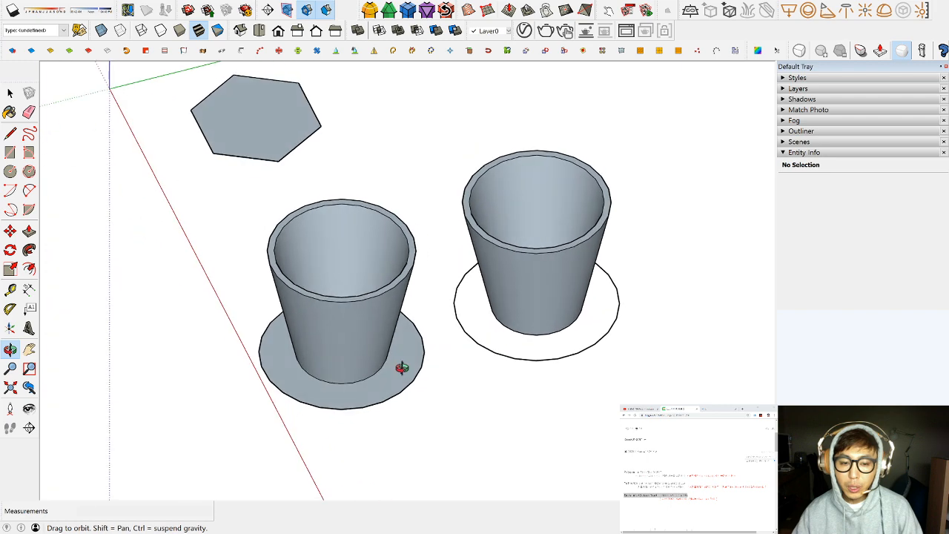
pyautogui.scroll(2, 455, 330)
pyautogui.moveTo(455, 330); pyautogui.dragTo(424, 326, button='middle')
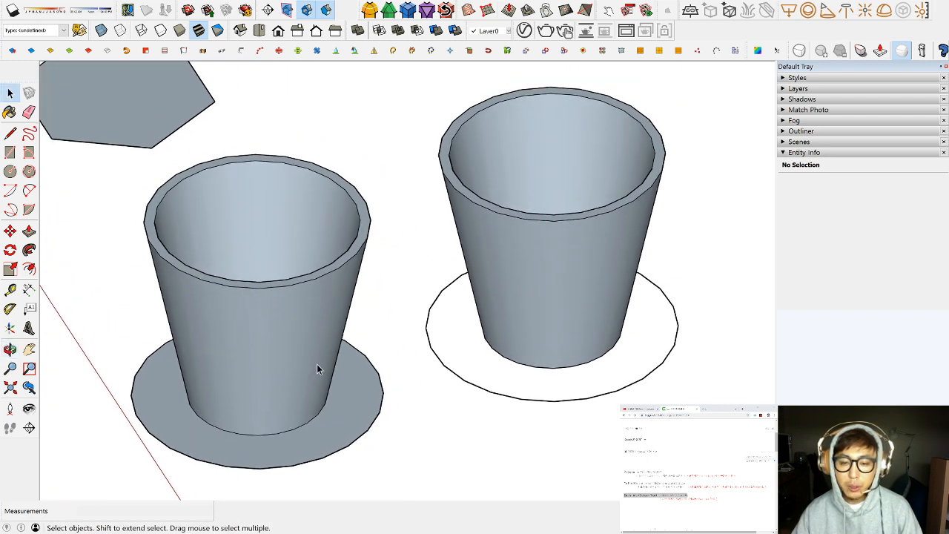
pyautogui.moveTo(407, 333); pyautogui.dragTo(473, 309, button='middle')
pyautogui.moveTo(445, 396); pyautogui.dragTo(362, 469, button='middle')
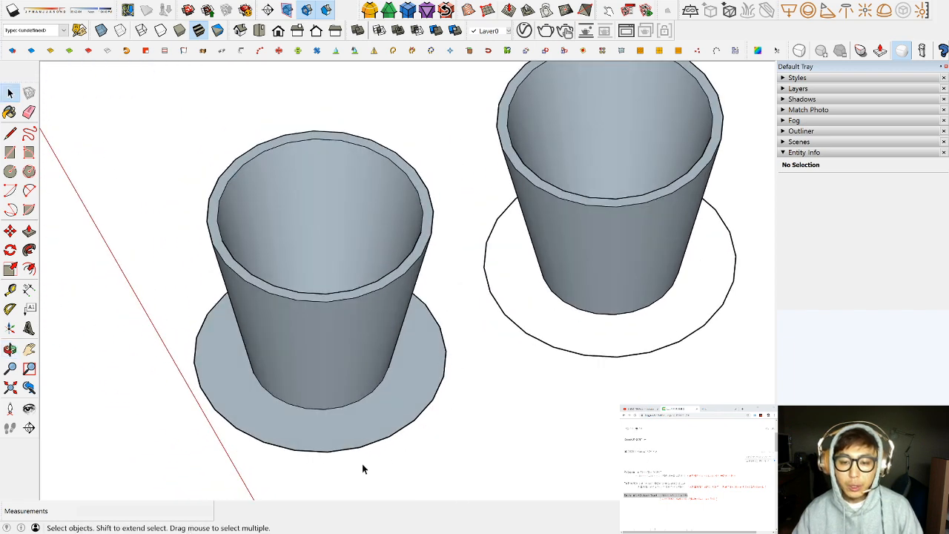
# Delete the flat ring face around the first cup's base together with its bounding outline
pyautogui.click(413, 391)
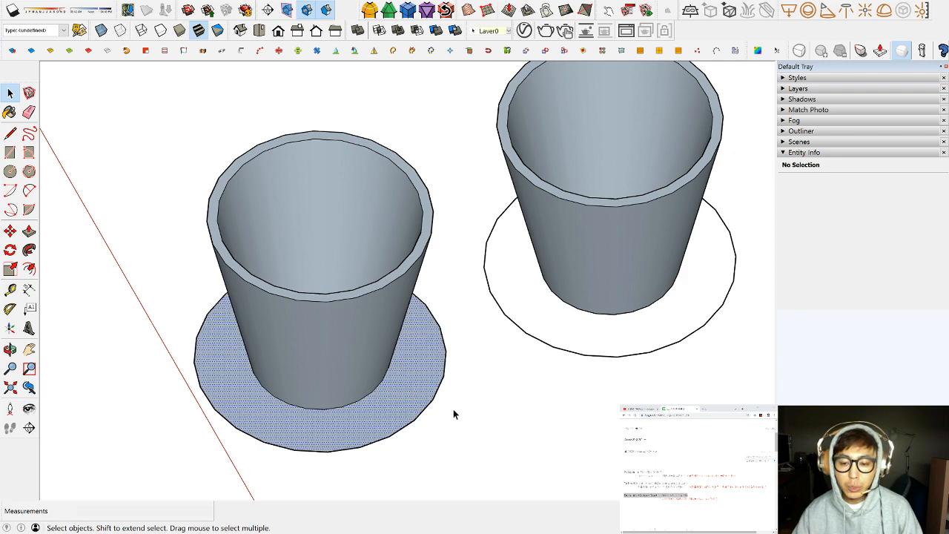
pyautogui.moveTo(453, 416); pyautogui.dragTo(226, 277, button='middle')
pyautogui.doubleClick(460, 359)
pyautogui.press('Delete')
pyautogui.click(462, 362)
# Trace one segment of the first cup's open base rim with the Line tool to close the bottom with a face
pyautogui.scroll(5, 225, 277)
pyautogui.press('l')
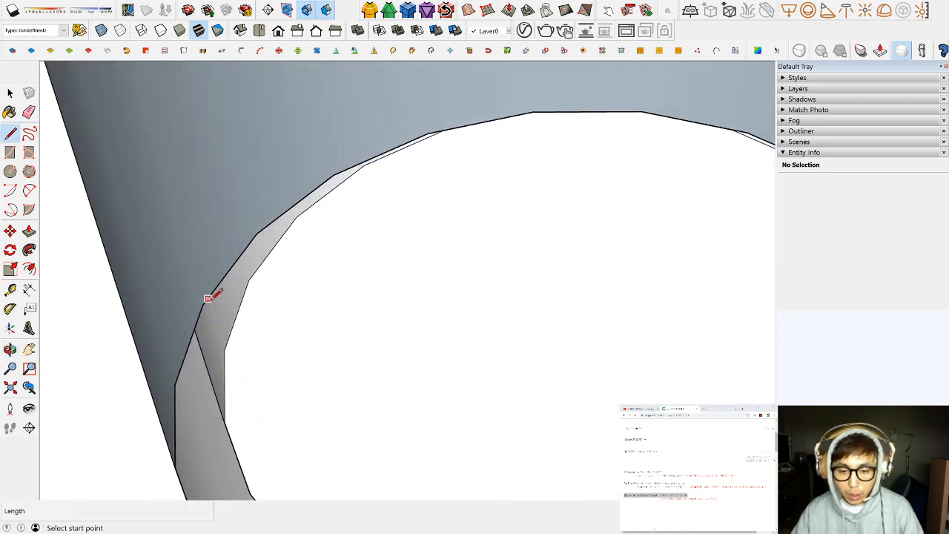
pyautogui.click(207, 297)
pyautogui.click(261, 226)
pyautogui.press('space')
pyautogui.scroll(-4, 264, 219)
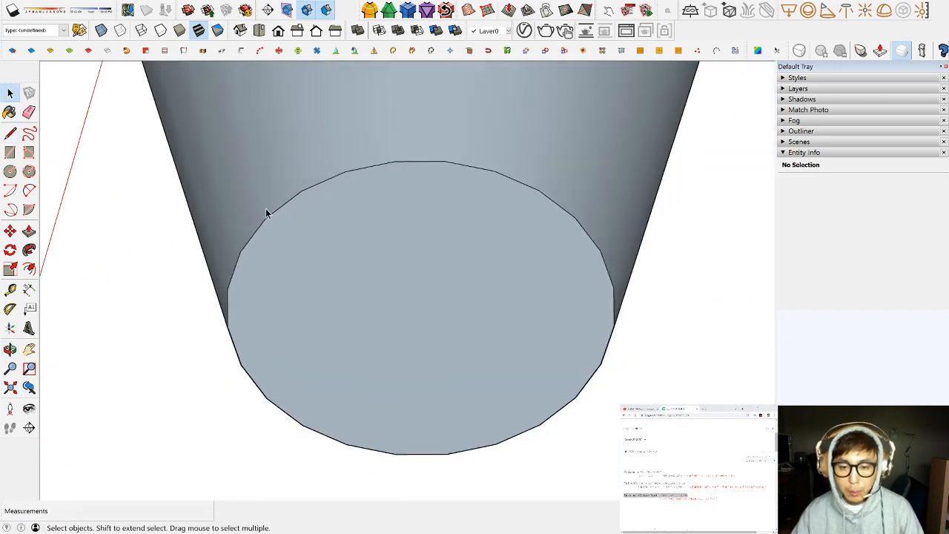
pyautogui.scroll(-3, 266, 209)
pyautogui.moveTo(391, 215); pyautogui.dragTo(364, 321, button='middle')
pyautogui.scroll(-2, 429, 319)
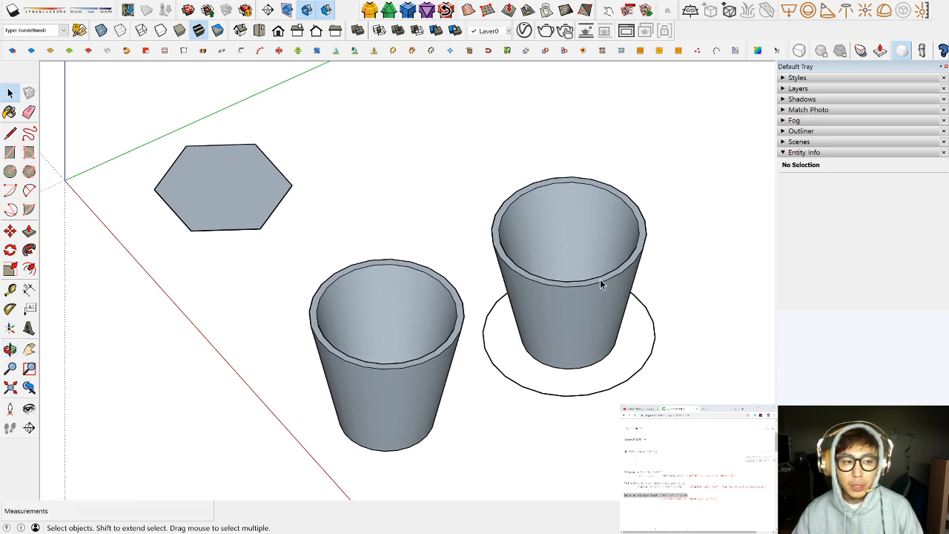
pyautogui.moveTo(600, 279); pyautogui.dragTo(385, 321, button='middle')
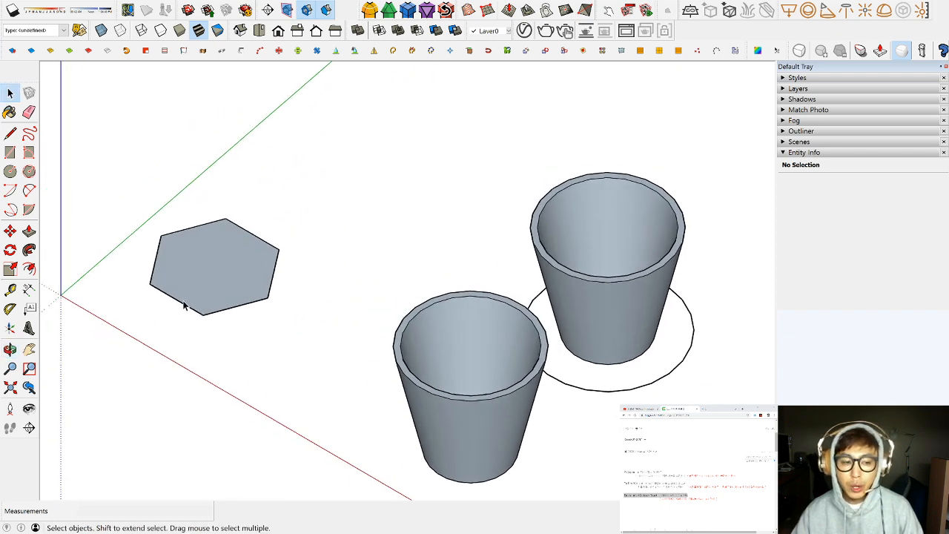
pyautogui.keyDown('shift'); pyautogui.moveTo(467, 300); pyautogui.dragTo(450, 260, button='middle'); pyautogui.keyUp('shift')
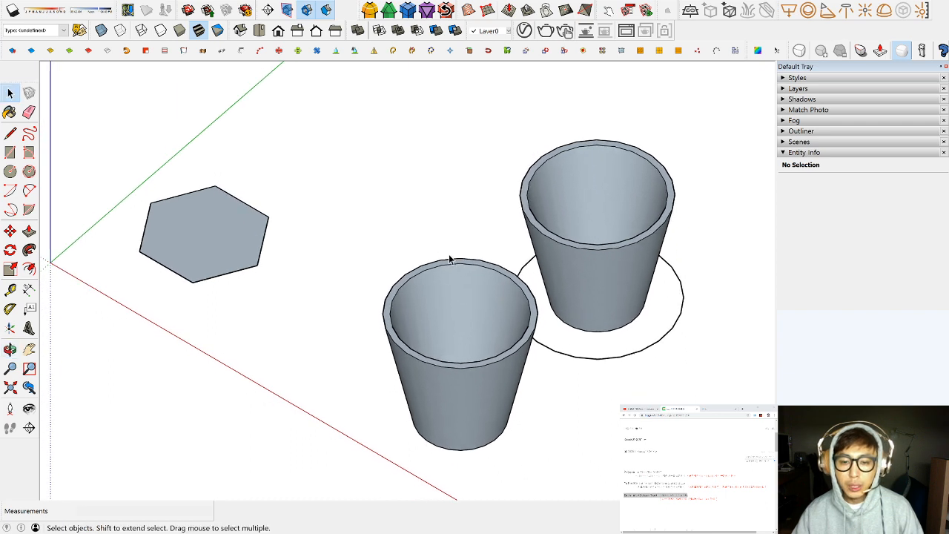